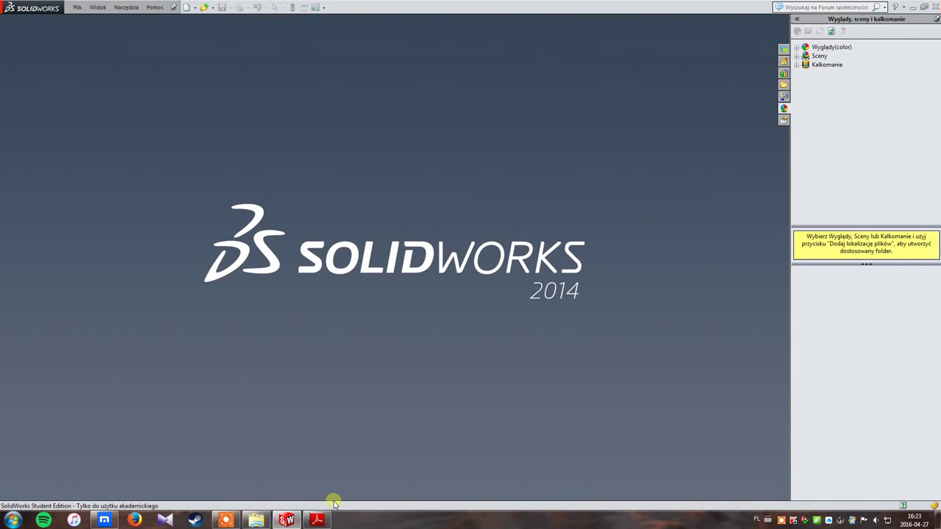
Review the stand's reference PDF and create a new empty part, Część3, with the Sketch tools shown.
left_click(317, 521)
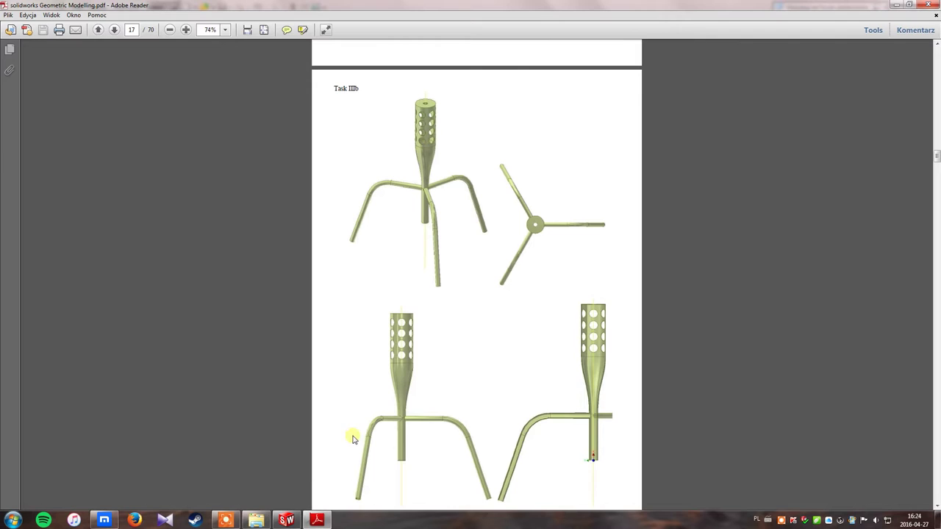
left_click(285, 521)
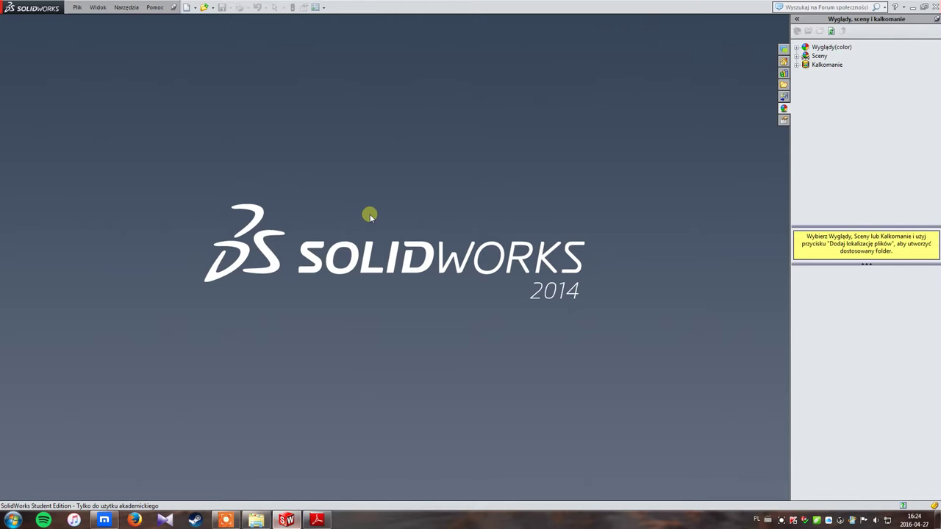
left_click(188, 8)
left_click(295, 314)
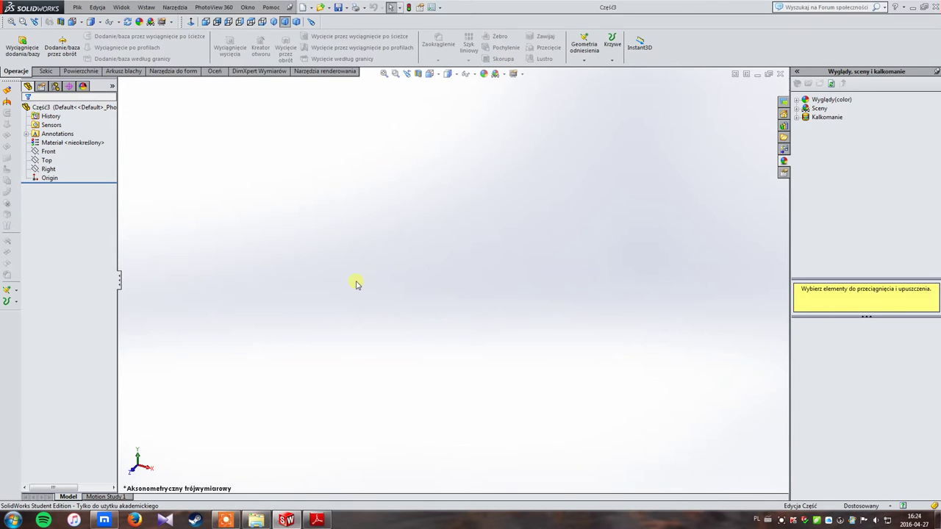
left_click(44, 71)
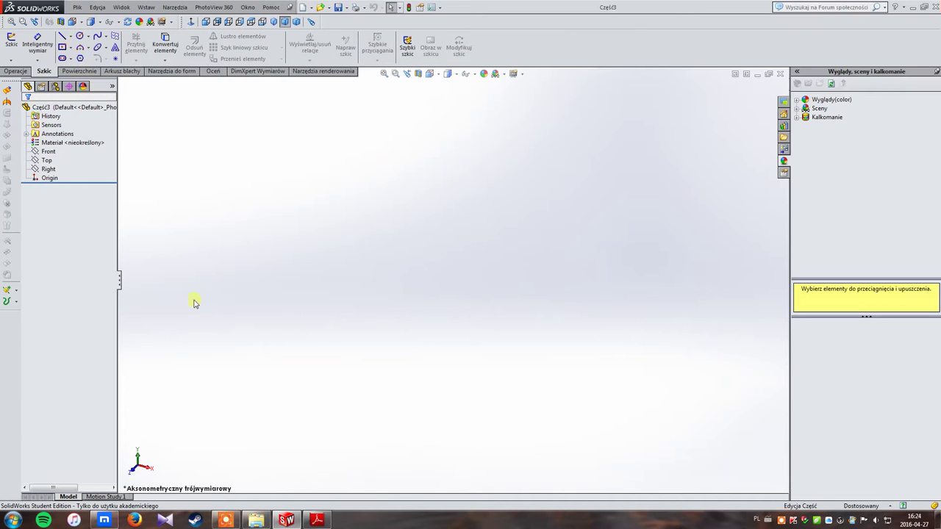
left_click(317, 520)
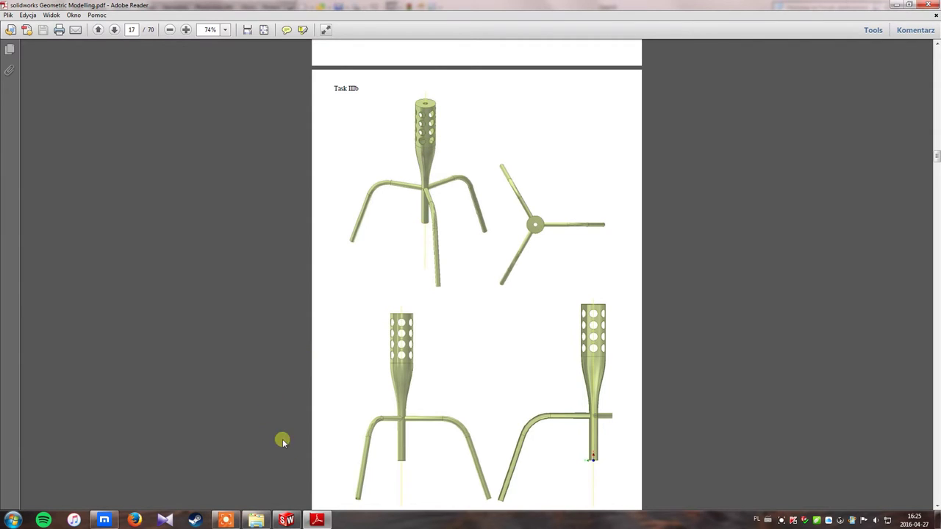
left_click(287, 519)
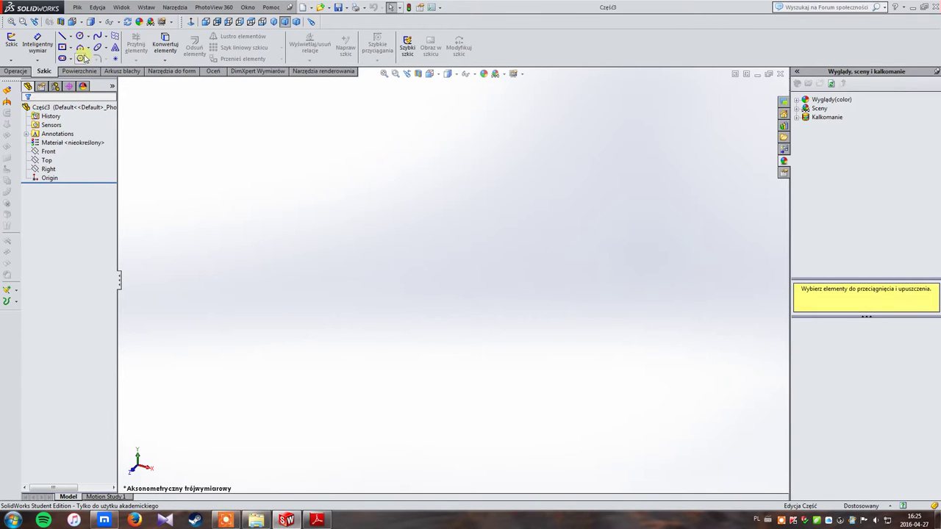
Sketch a circle at the origin on the Top plane and extrude it 91 mm.
left_click(11, 41)
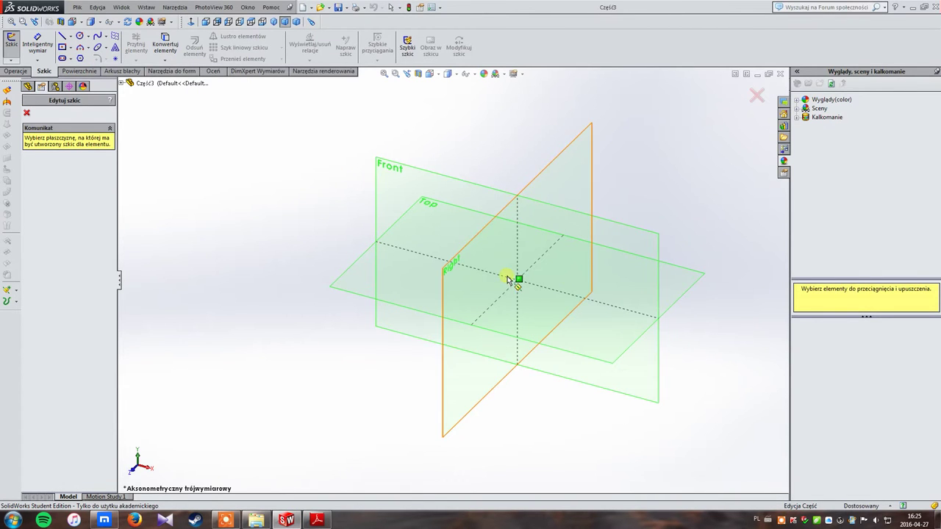
left_click(389, 273)
left_click(522, 281)
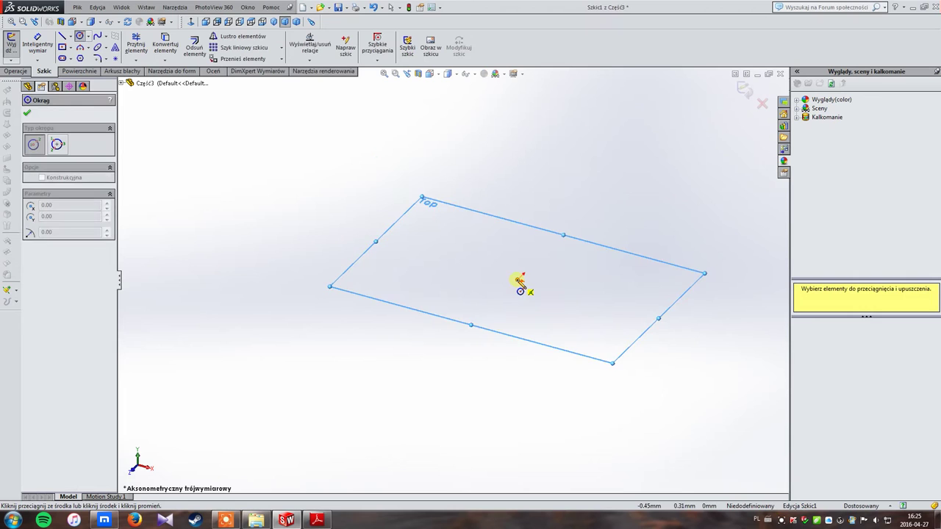
left_click(566, 280)
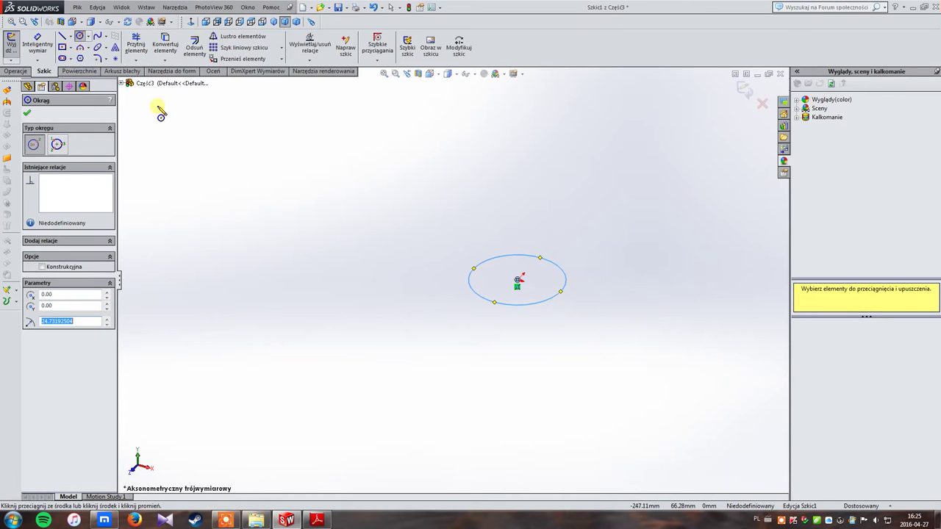
left_click(15, 71)
left_click(22, 48)
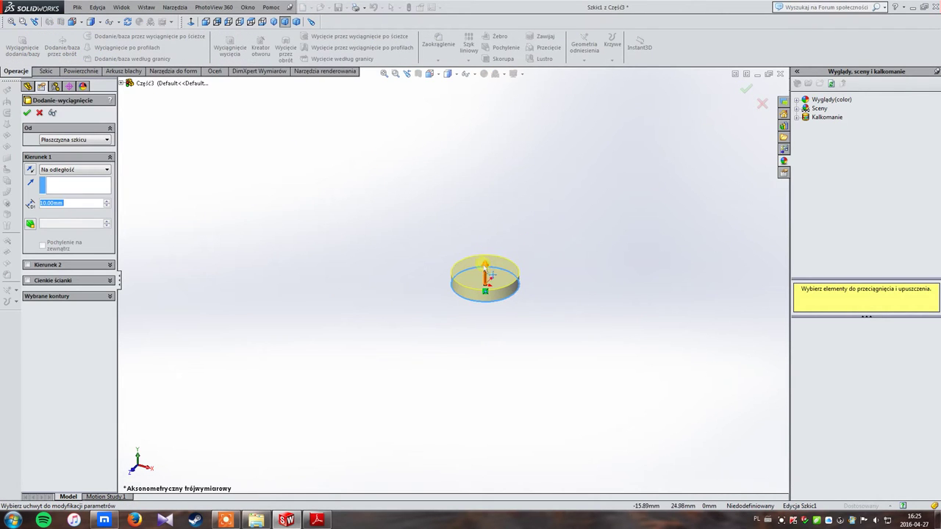
left_click_drag(517, 260, 481, 184)
left_click(745, 90)
mouse_move(572, 321)
middle_mouse_down()
mouse_move(615, 224)
mouse_move(603, 209)
middle_mouse_up()
Add a reference plane, Płaszczyzna1, offset 90 mm from the cylinder's bottom face.
left_click(584, 46)
left_click(588, 71)
left_click(491, 257)
mouse_move(498, 258)
middle_mouse_down()
mouse_move(574, 330)
mouse_move(529, 390)
middle_mouse_up()
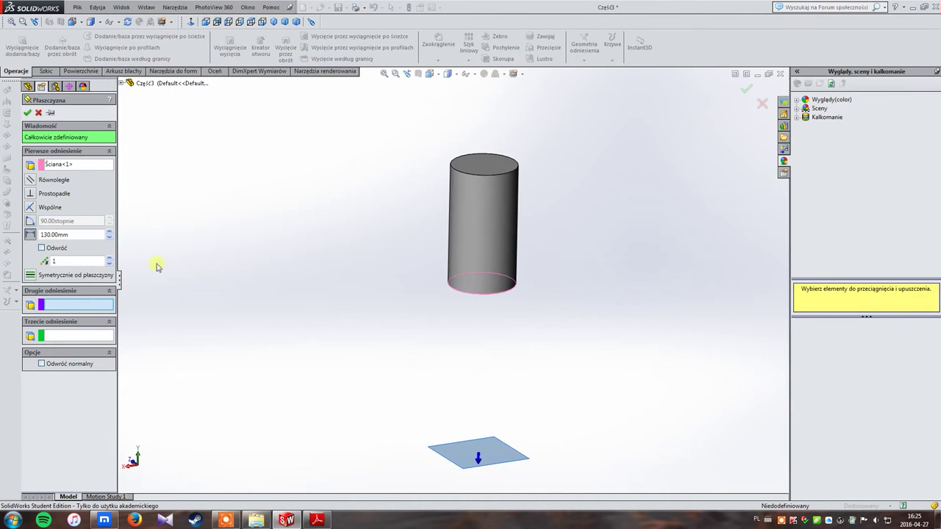
left_click(109, 238)
left_click(108, 238)
left_click(109, 239)
left_click(109, 238)
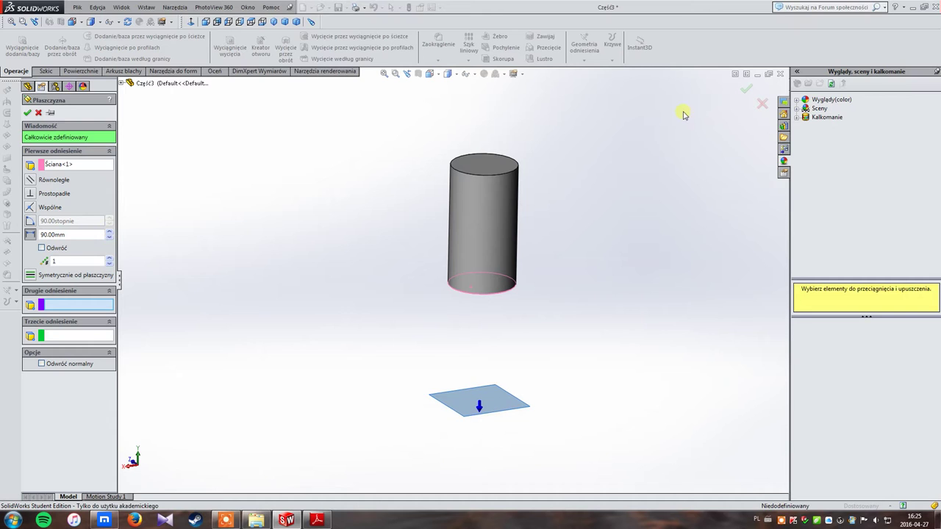
left_click(745, 91)
mouse_move(591, 258)
middle_mouse_down()
mouse_move(624, 235)
mouse_move(607, 219)
mouse_move(487, 256)
mouse_move(502, 237)
mouse_move(500, 206)
mouse_move(417, 198)
middle_mouse_up()
Draw a circle at the origin in a sketch on Płaszczyzna1.
right_click(46, 199)
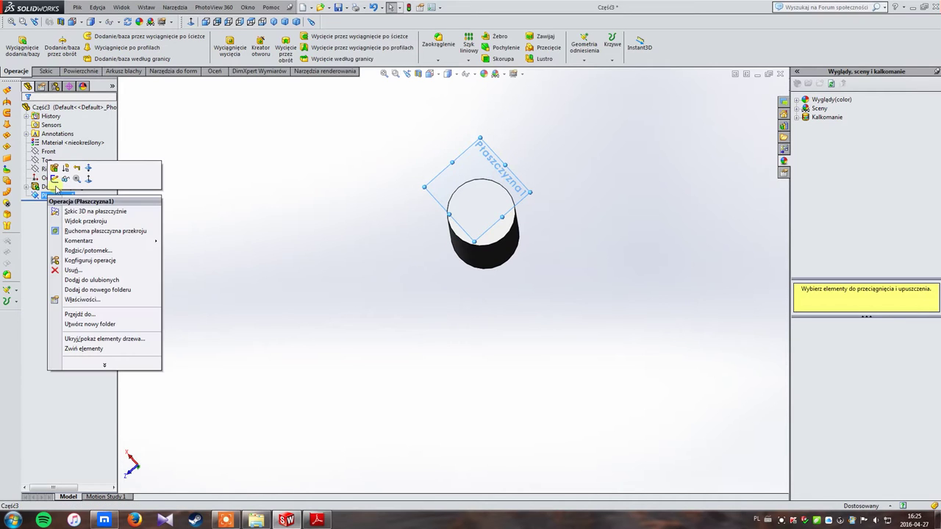
left_click(58, 180)
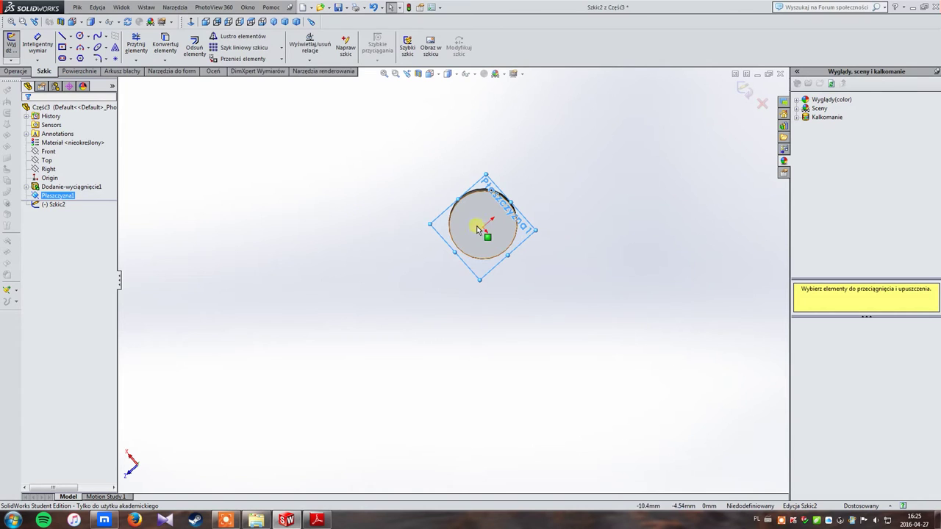
middle_click_drag(446, 196, 420, 193)
left_click(80, 36)
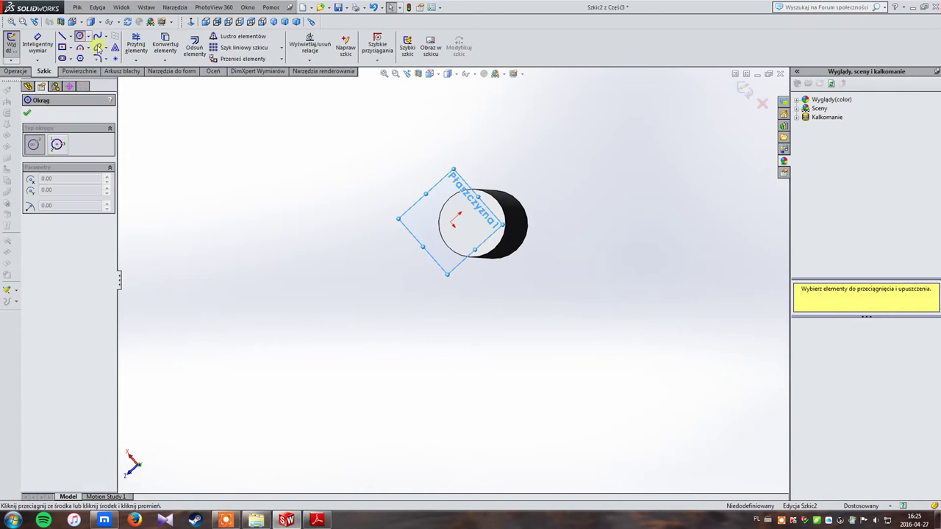
left_click(450, 222)
left_click(424, 218)
key("Escape")
Make the circle concentric with the cylinder's edge and shrink it to a smaller radius.
middle_click_drag(564, 277, 464, 234)
left_click(464, 236)
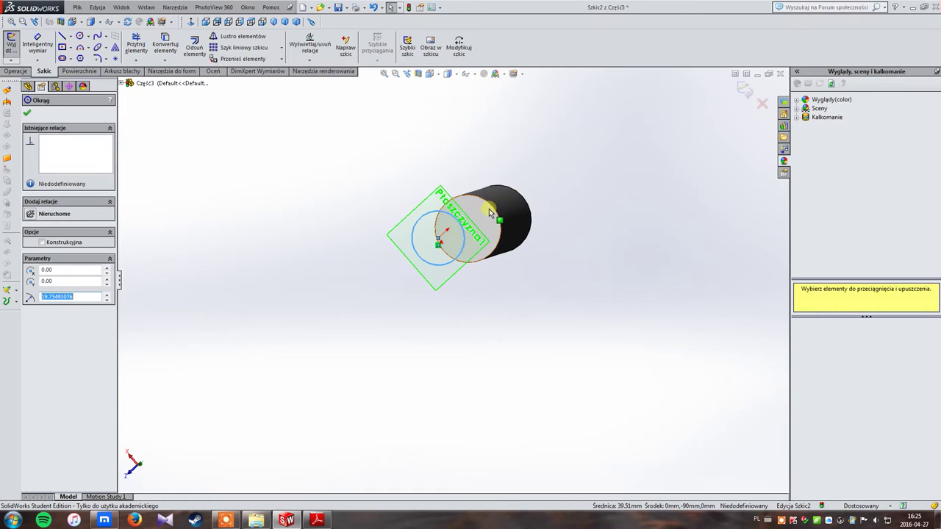
left_click(495, 214, "ctrl")
left_click(30, 294)
middle_click_drag(403, 319, 431, 358)
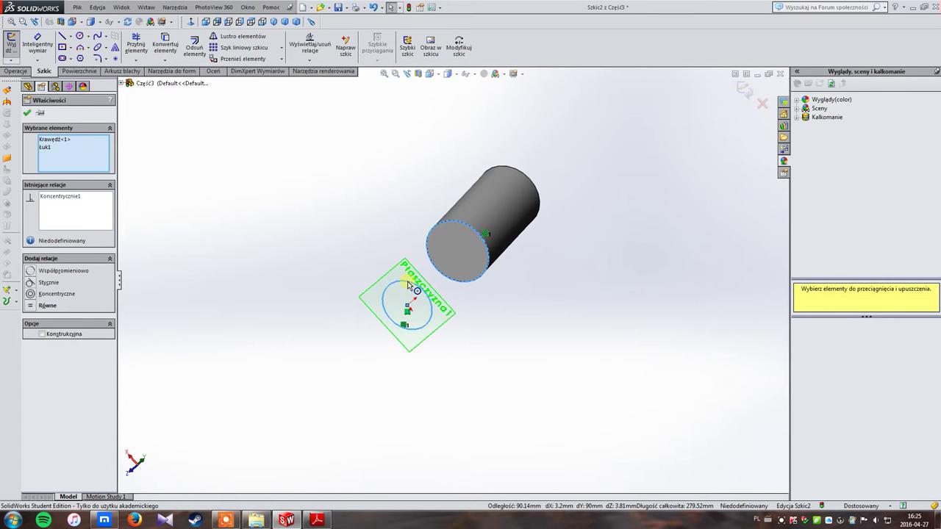
left_click_drag(409, 286, 416, 297)
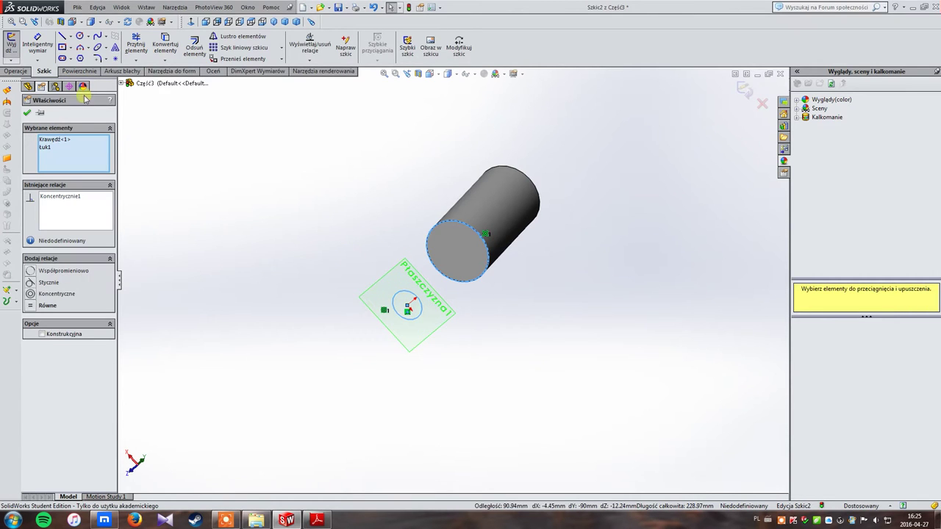
Extrude the small circle 162 mm into a thin rod.
left_click(15, 71)
left_click(23, 46)
scroll(425, 351, "up", 5)
left_click_drag(430, 273, 421, 306)
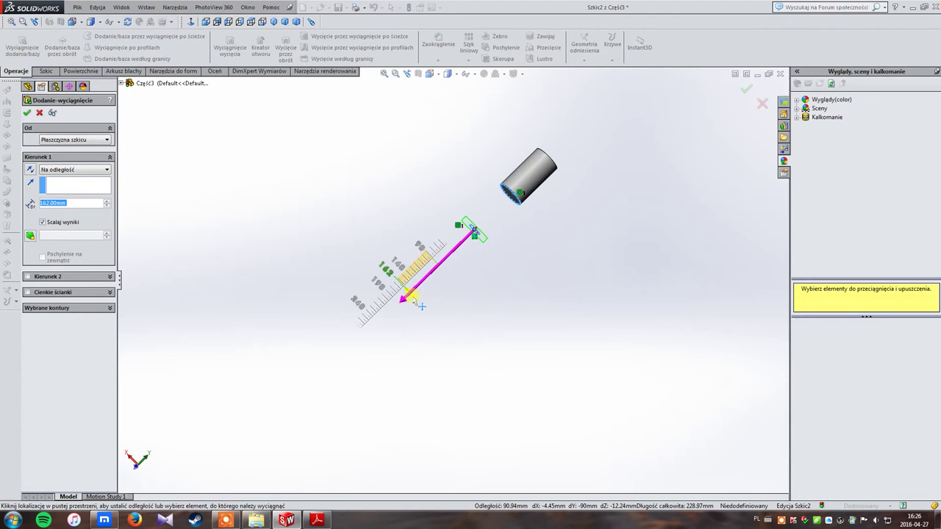
left_click(745, 94)
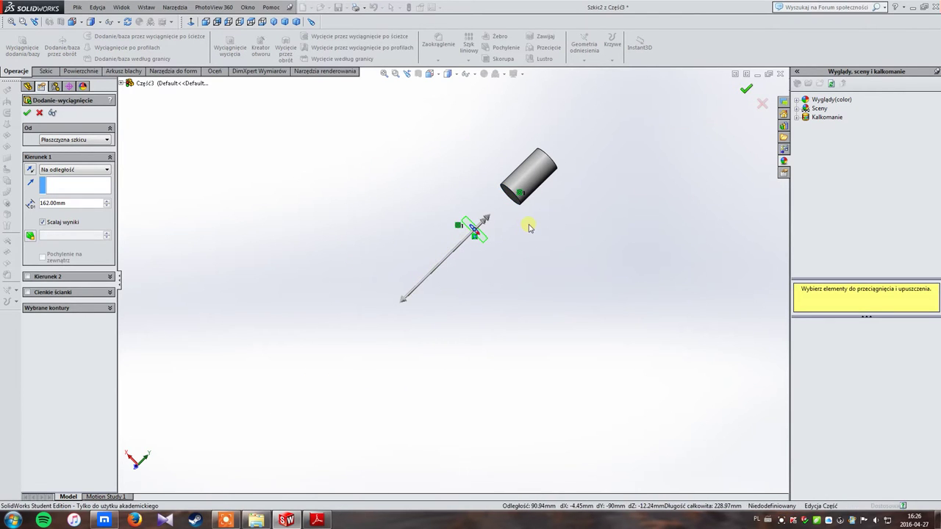
scroll(441, 279, "down", 3)
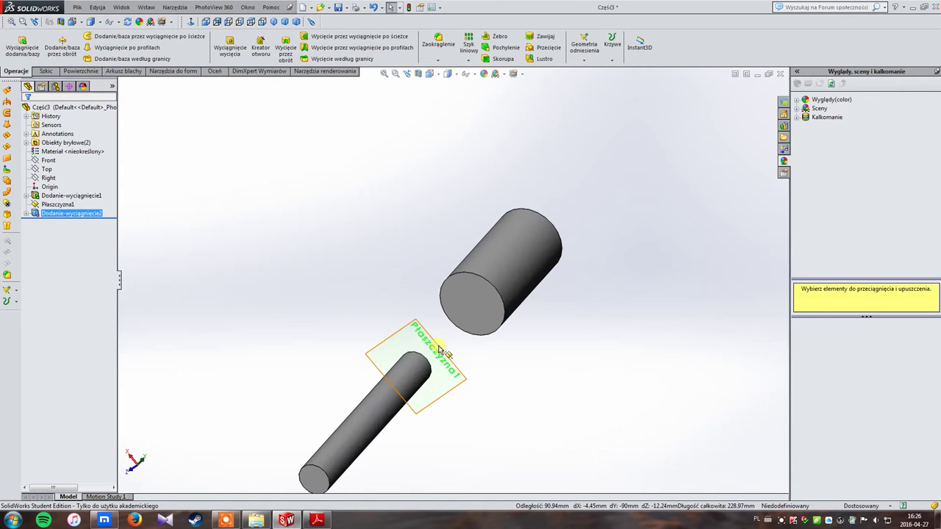
Hide Płaszczyzna1 and loft from the wide cylinder's end face to the rod's end face.
right_click(416, 338)
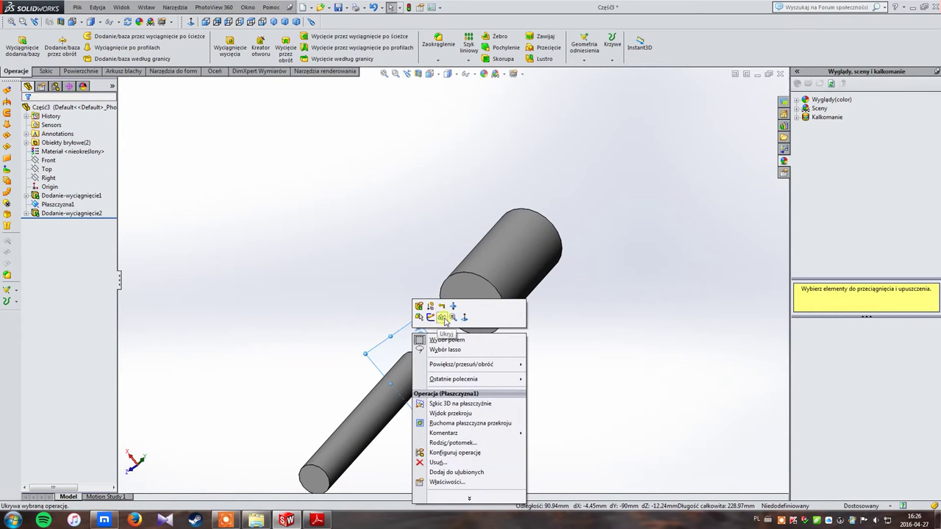
left_click(442, 317)
middle_click_drag(441, 324, 430, 312)
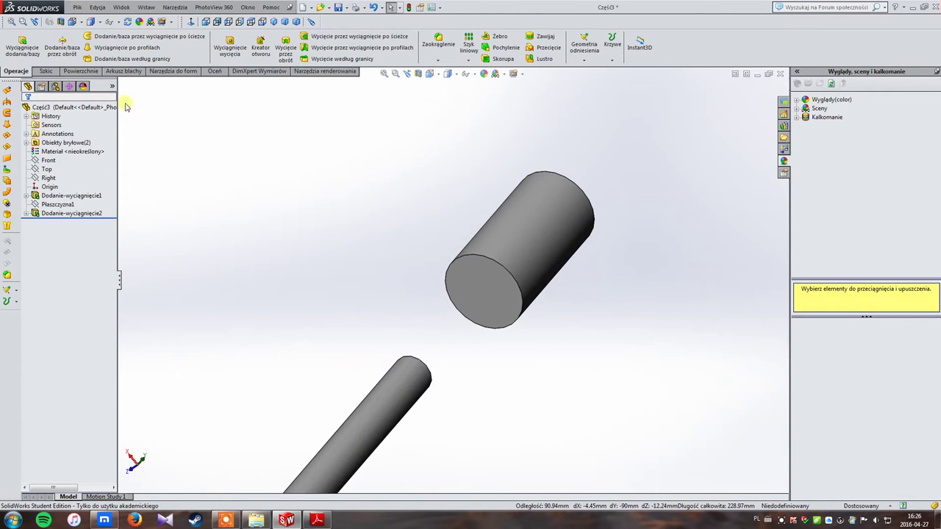
left_click(118, 49)
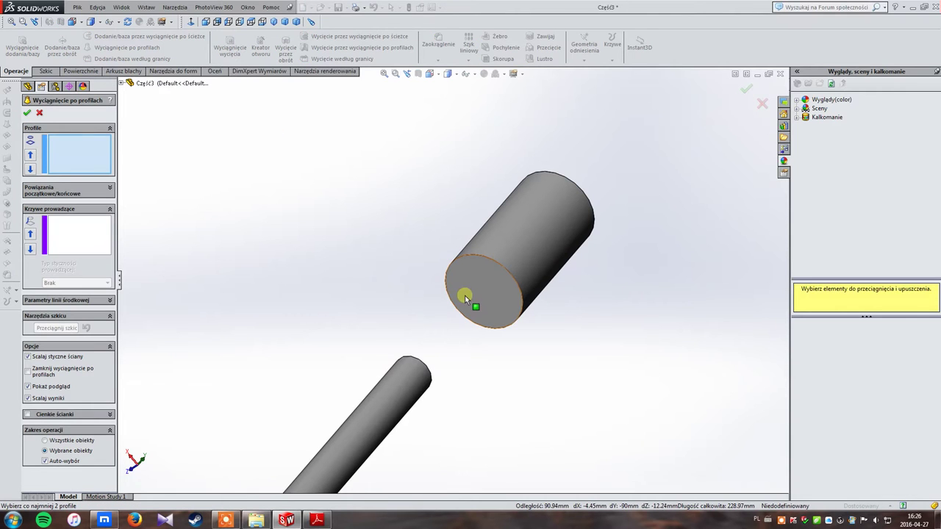
left_click(472, 265)
middle_click_drag(472, 266, 372, 338)
left_click(397, 366)
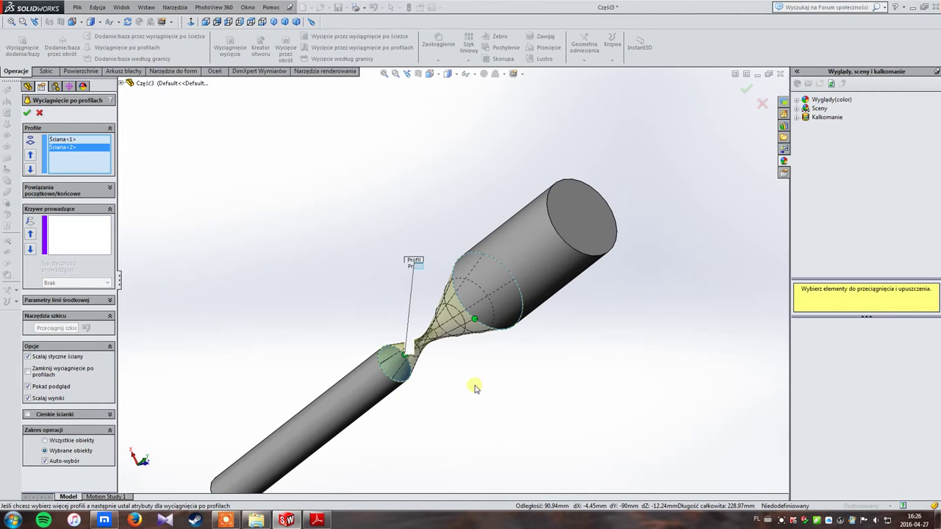
Realign the loft connectors so the taper runs straight without twisting.
mouse_move(479, 384)
middle_mouse_down()
mouse_move(456, 314)
mouse_move(466, 394)
mouse_move(420, 378)
mouse_move(414, 386)
middle_mouse_up()
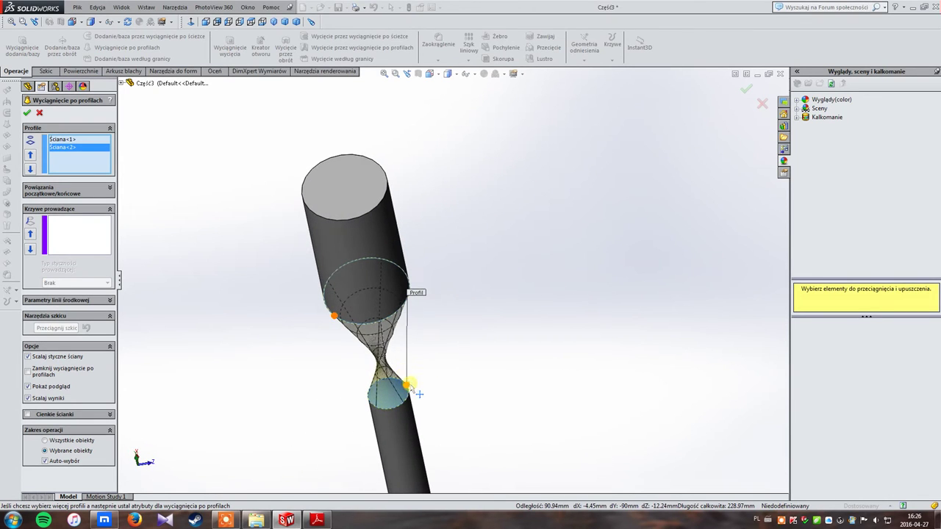
left_click_drag(414, 406, 403, 404)
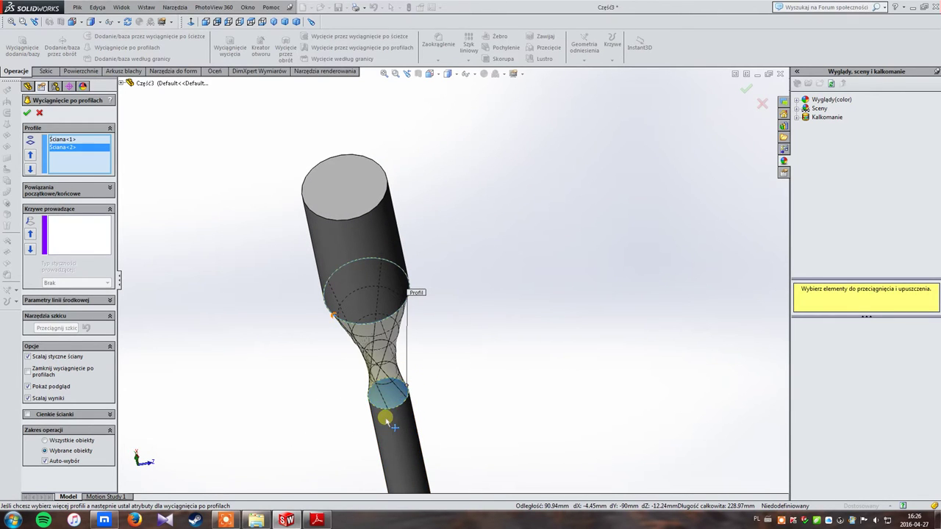
middle_click_drag(402, 405, 386, 414)
left_click_drag(385, 410, 376, 405)
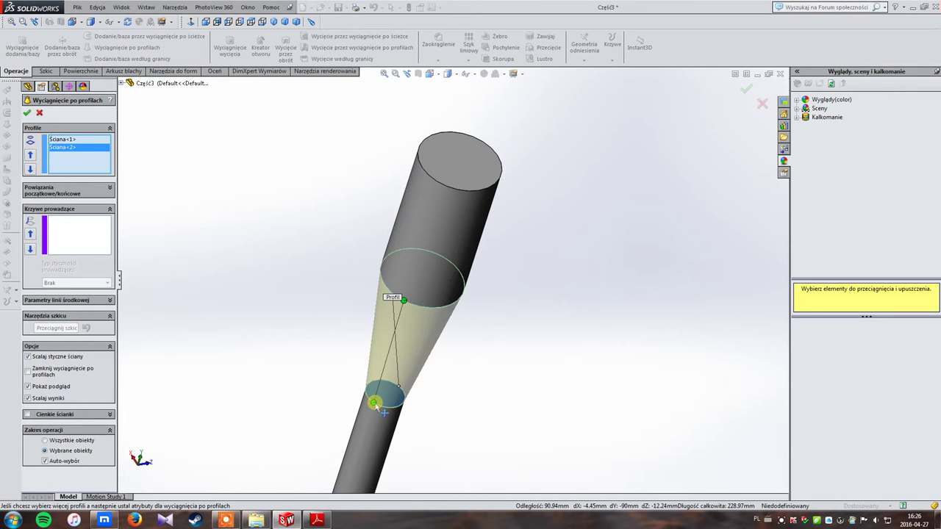
mouse_move(540, 431)
middle_mouse_down()
mouse_move(508, 410)
mouse_move(516, 430)
mouse_move(507, 425)
middle_mouse_up()
Set the loft's start and end constraints to Normal to Profile and confirm it.
left_click(73, 194)
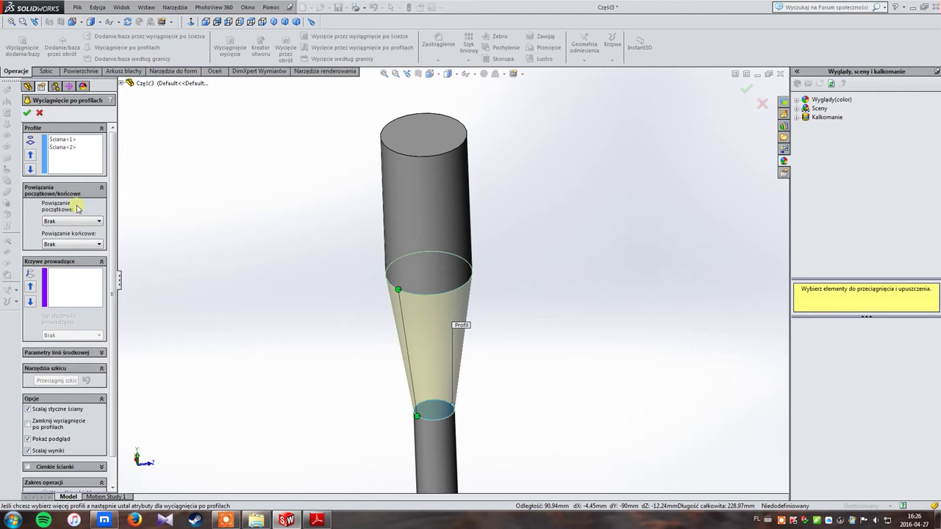
left_click(81, 221)
left_click(83, 237)
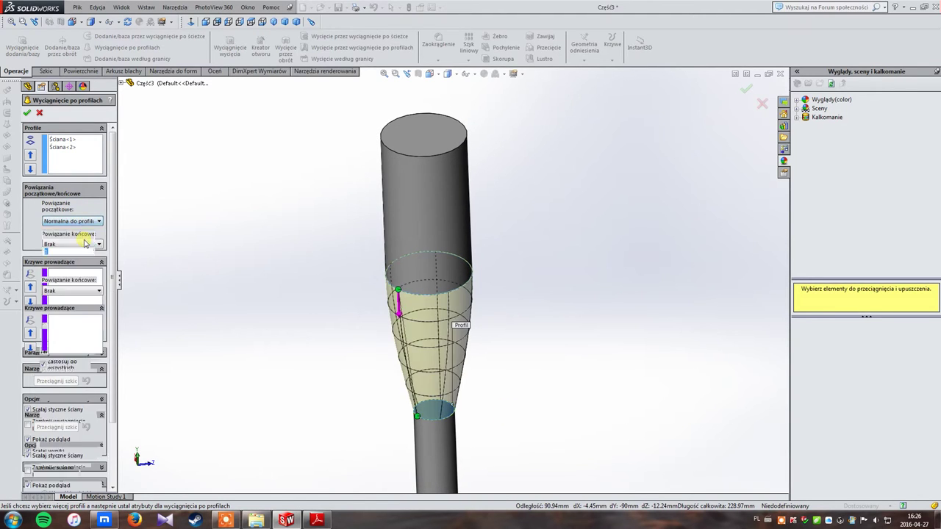
left_click(74, 293)
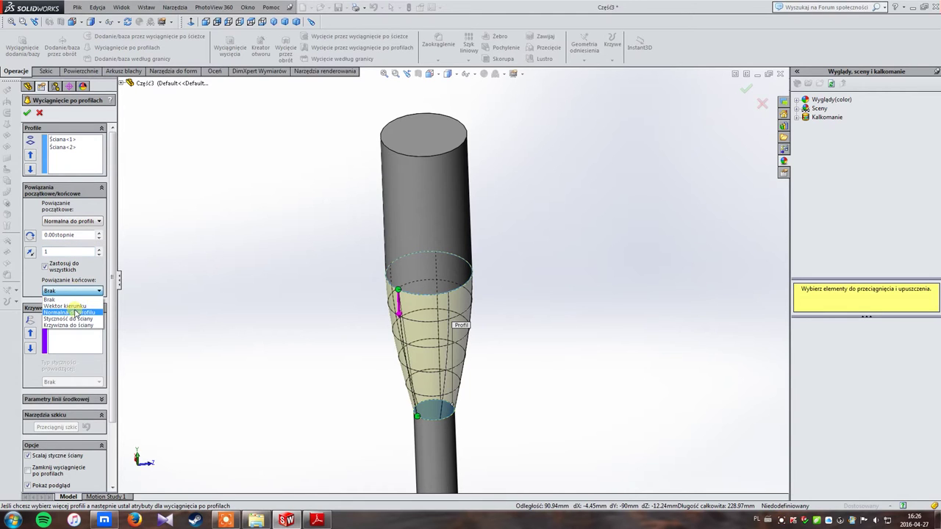
left_click(78, 311)
mouse_move(330, 341)
middle_mouse_down()
mouse_move(331, 321)
mouse_move(408, 273)
middle_mouse_up()
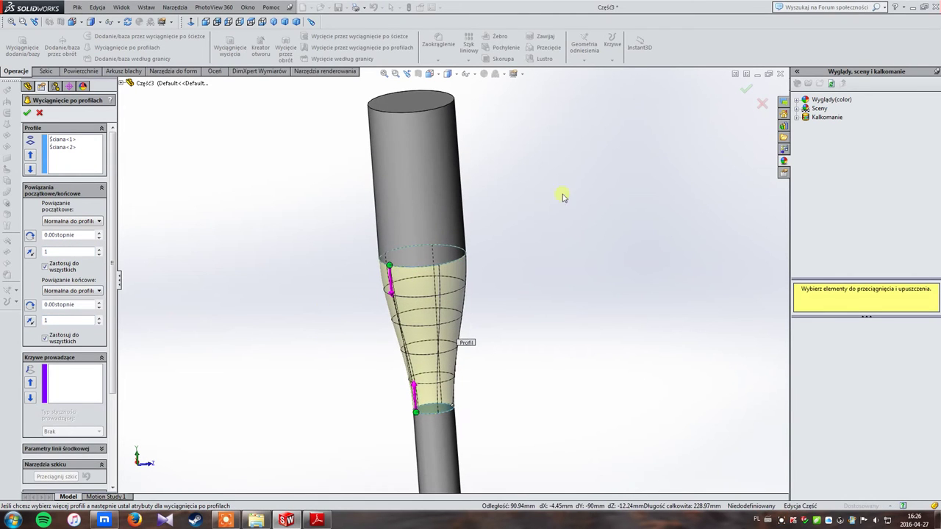
key("Return")
scroll(526, 312, "up", 5)
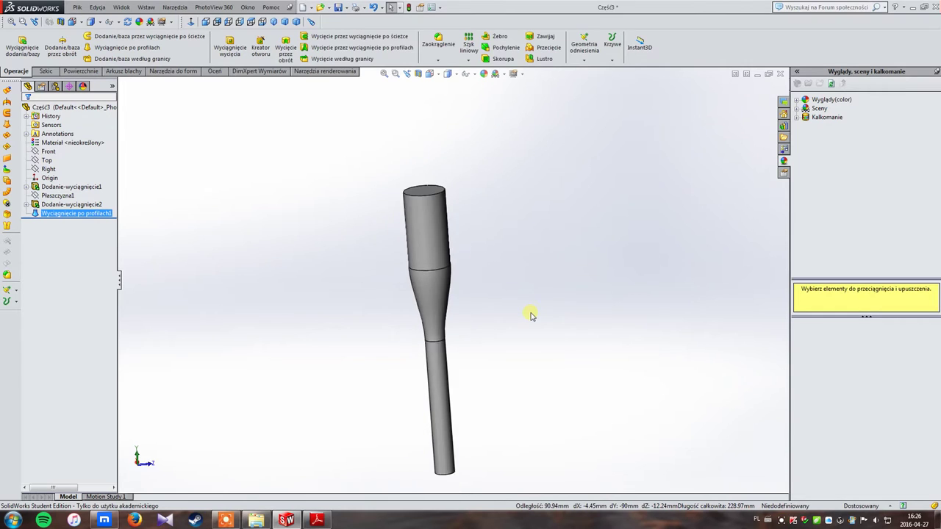
mouse_move(517, 323)
middle_mouse_down()
mouse_move(373, 336)
mouse_move(400, 393)
mouse_move(454, 375)
mouse_move(351, 358)
middle_mouse_up()
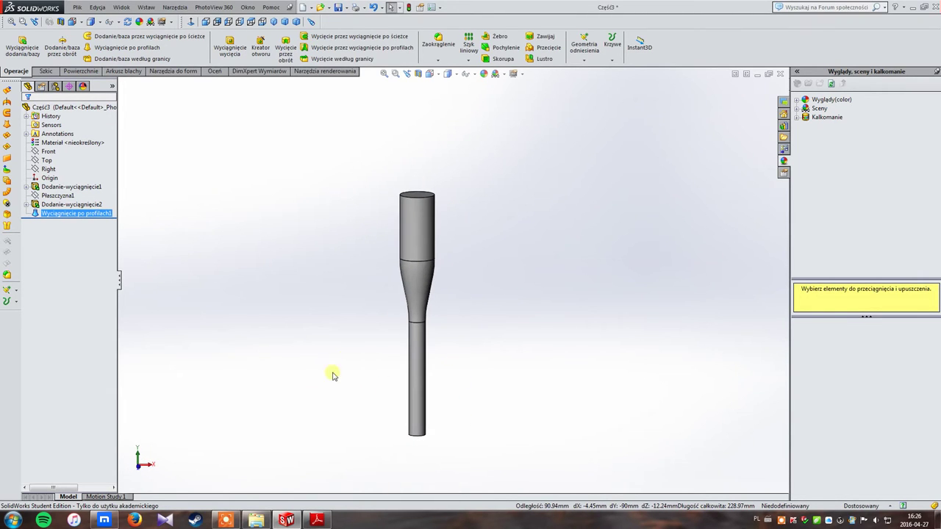
mouse_move(369, 270)
middle_mouse_down()
mouse_move(365, 297)
mouse_move(381, 324)
middle_mouse_up()
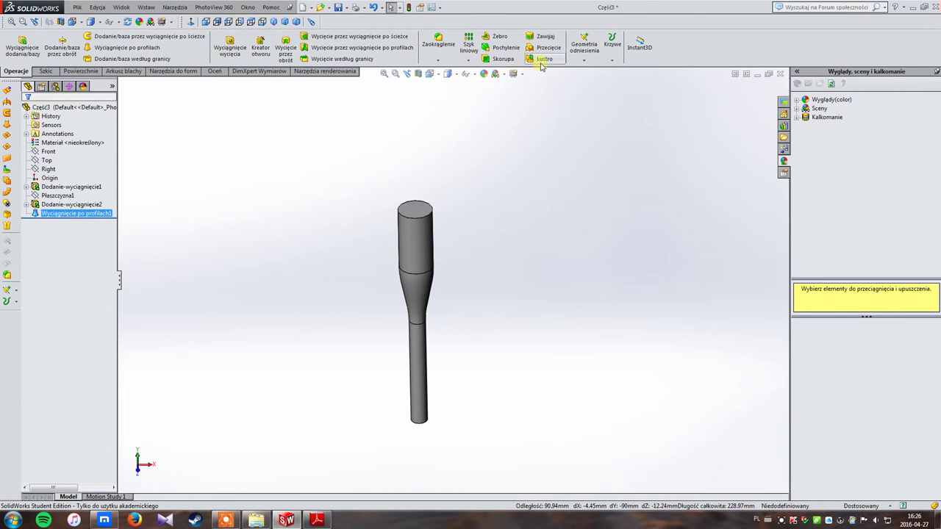
middle_click_drag(495, 168, 363, 341)
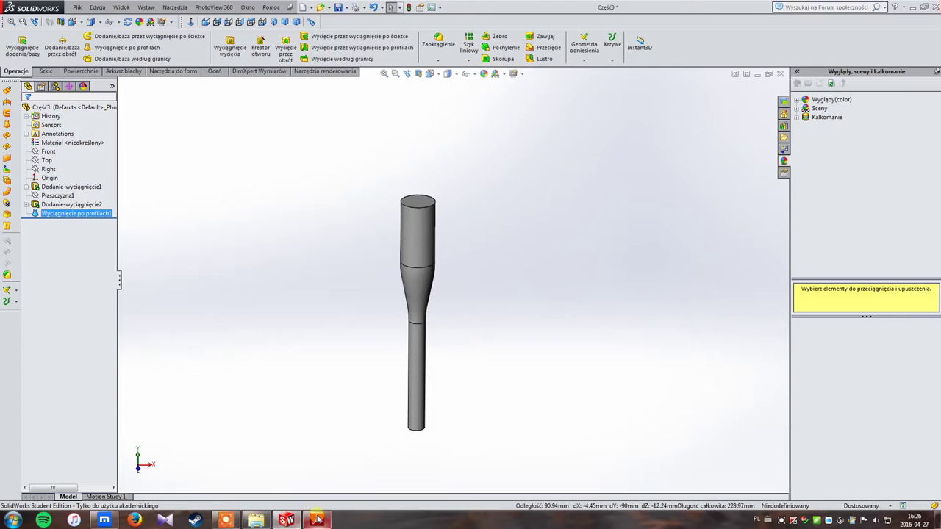
left_click(317, 519)
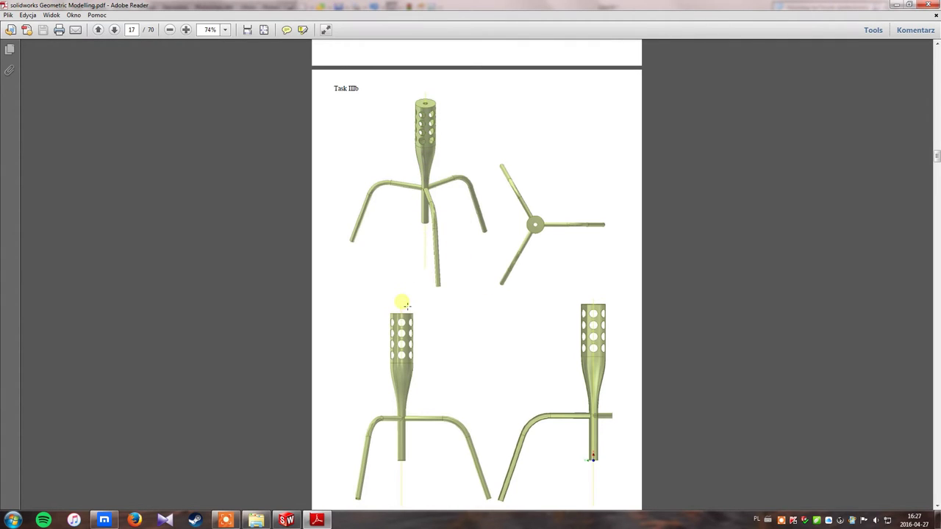
left_click(287, 519)
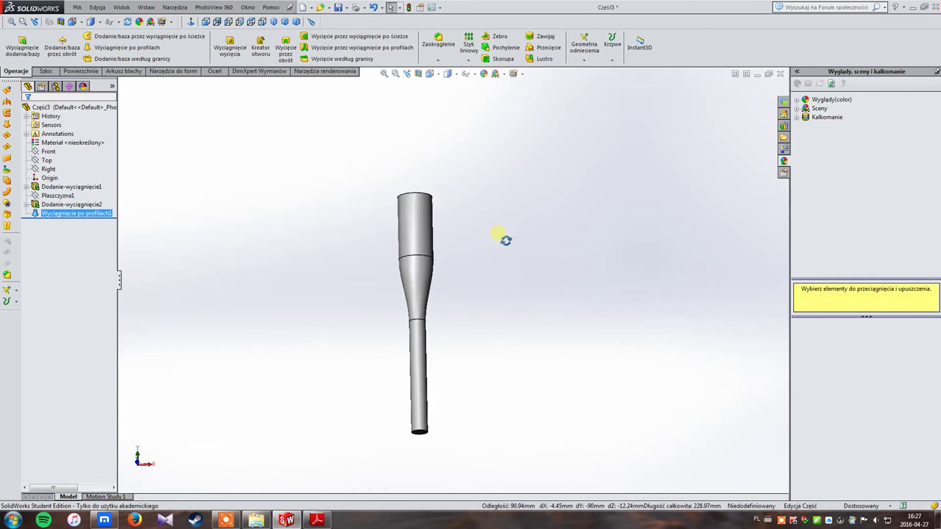
Shell the part with 2 mm walls, leaving the thin post's end face open.
left_click(513, 58)
mouse_move(511, 86)
middle_mouse_down()
mouse_move(475, 237)
mouse_move(403, 350)
middle_mouse_up()
left_click(384, 361)
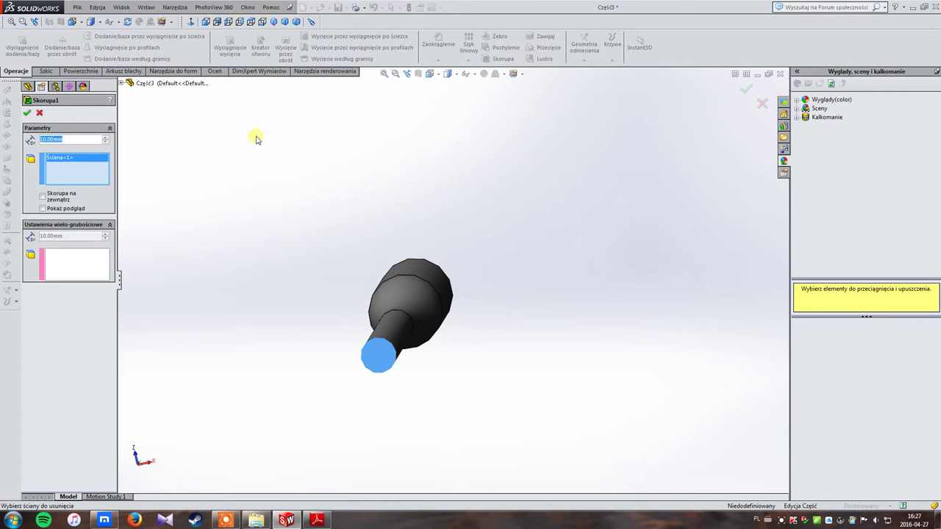
type("2")
key("Return")
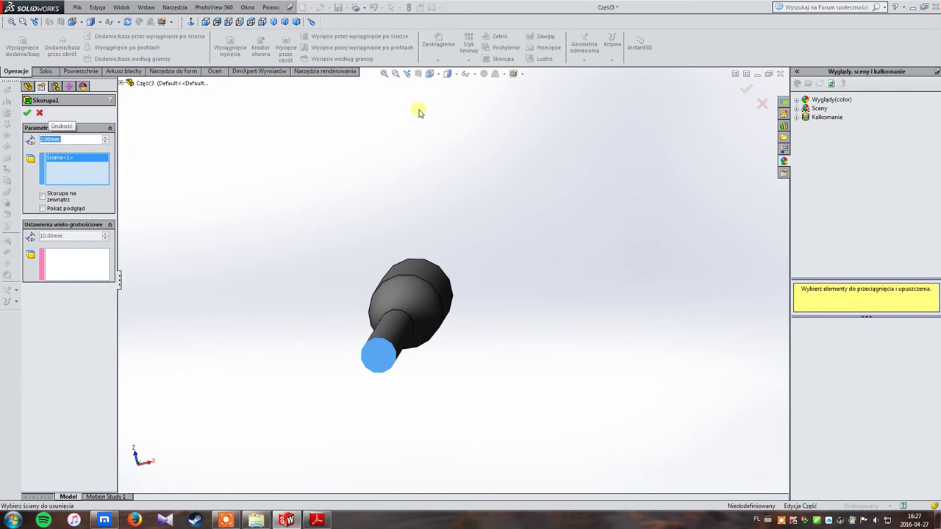
left_click(28, 114)
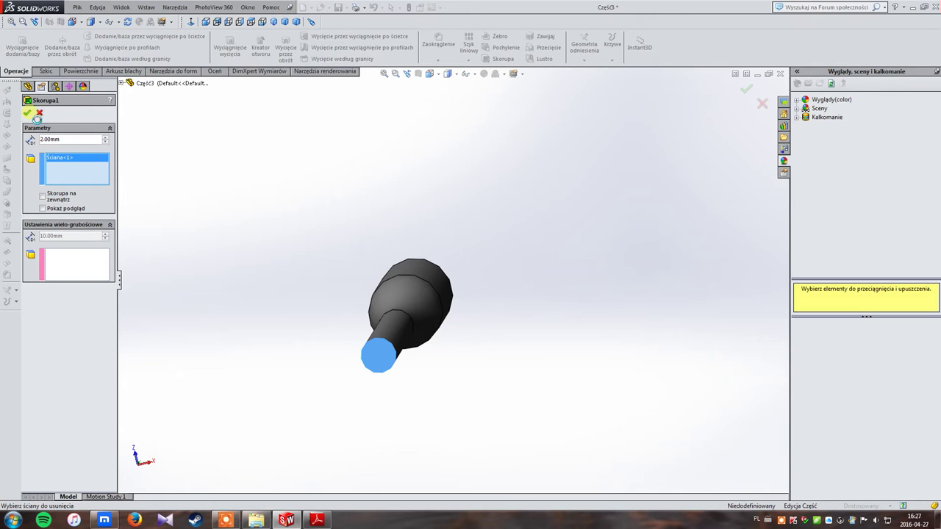
Turn the hollowed part upright and select the wide cylinder's top face.
mouse_move(385, 225)
middle_mouse_down()
mouse_move(397, 232)
mouse_move(395, 199)
mouse_move(379, 294)
mouse_move(330, 328)
middle_mouse_up()
scroll(458, 252, "up", 3)
mouse_move(458, 252)
middle_mouse_down()
mouse_move(427, 336)
mouse_move(432, 258)
mouse_move(456, 168)
mouse_move(435, 225)
mouse_move(391, 254)
mouse_move(429, 227)
mouse_move(523, 269)
middle_mouse_up()
left_click(432, 229)
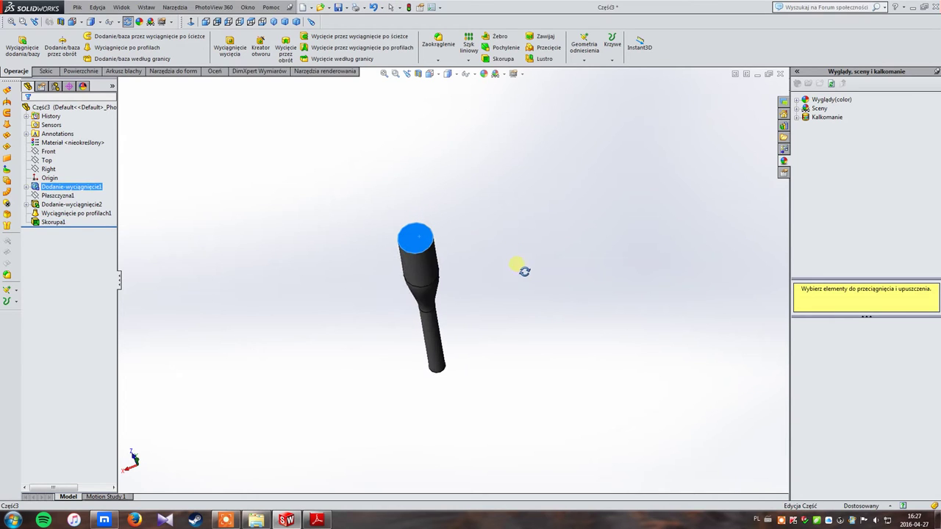
Draw a small circle, radius about 10, centred on the wide cylinder's top face.
scroll(408, 213, "down", 2)
scroll(425, 281, "down", 2)
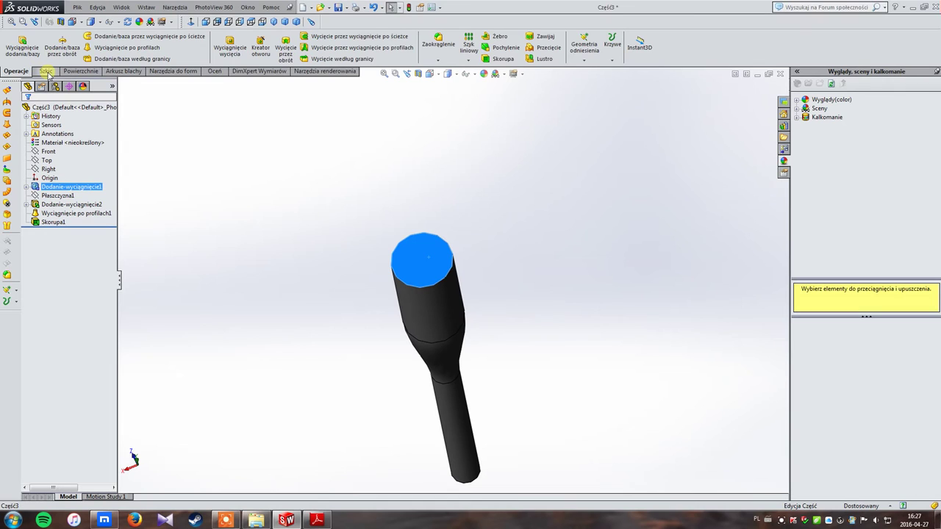
left_click(47, 71)
left_click(79, 36)
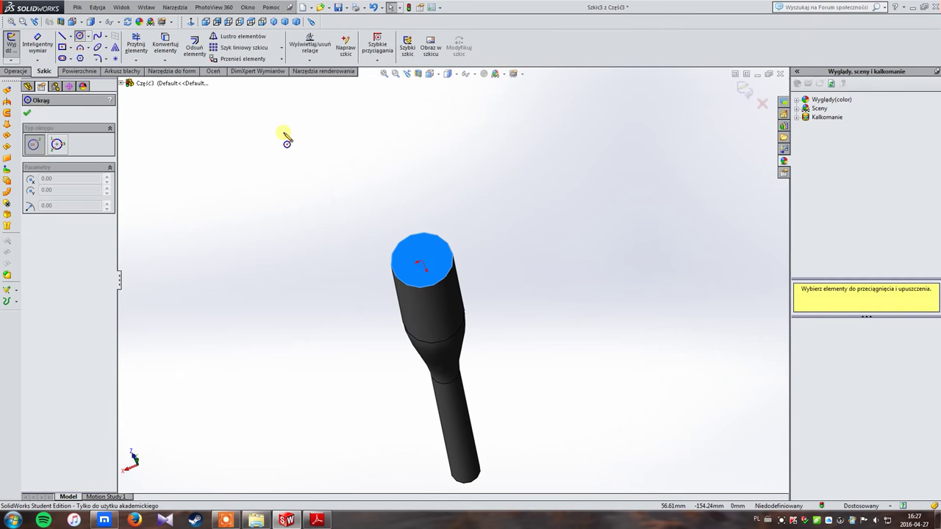
left_click(451, 323)
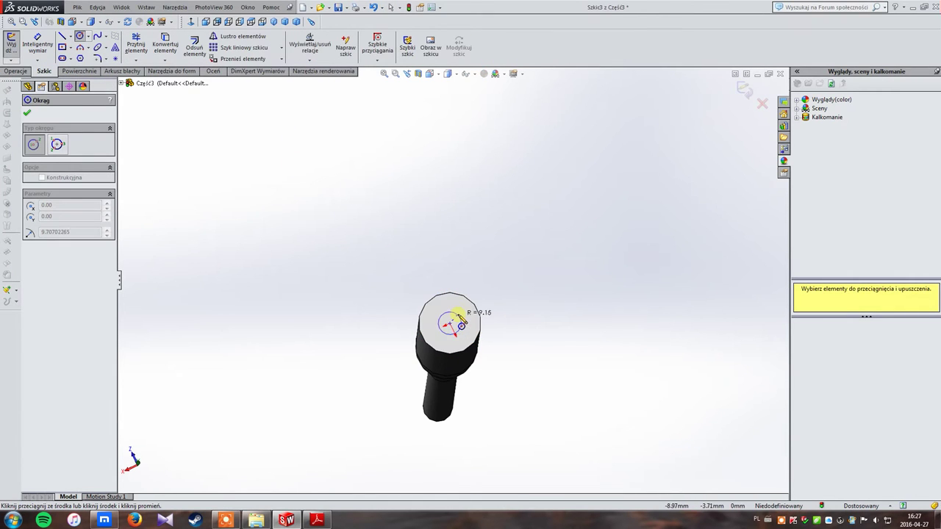
left_click(459, 319)
key("Escape")
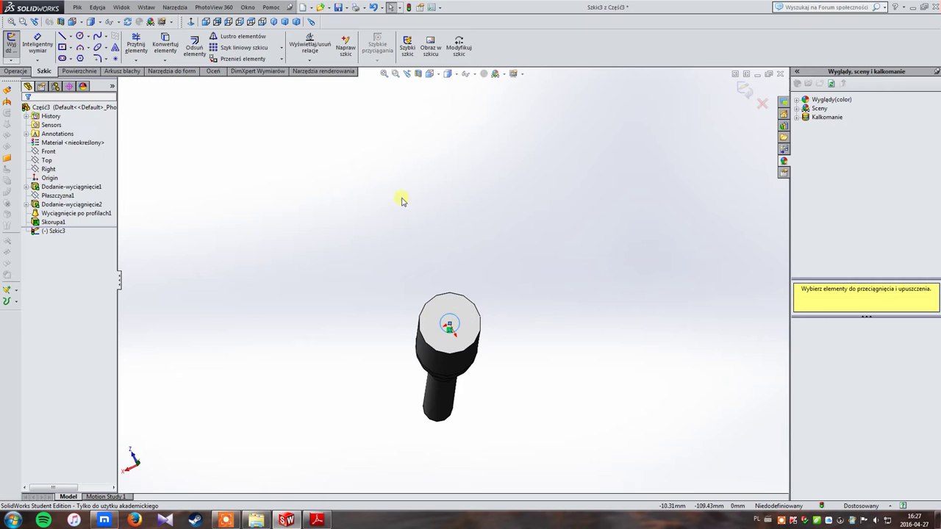
left_click(22, 72)
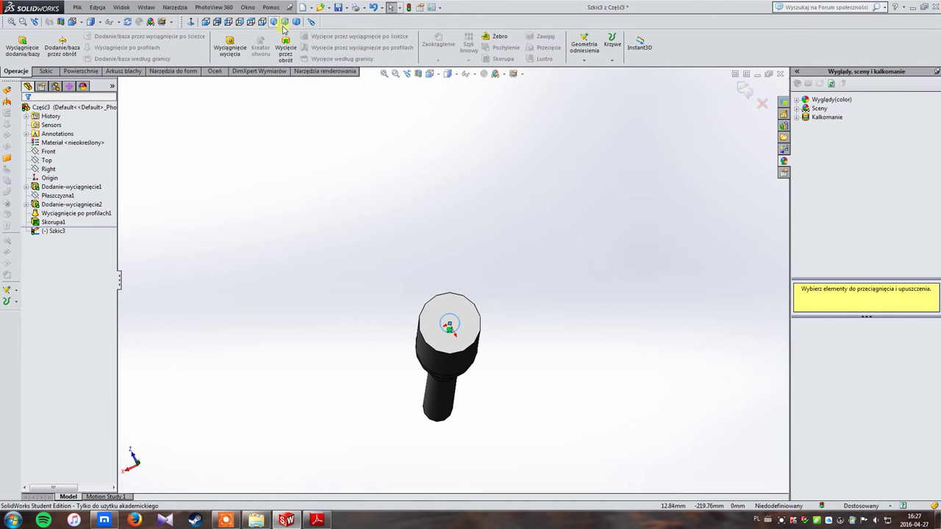
Cut-extrude the top circle Up To Next, creating Wytnij-wyciągnięcie1 as the top hole.
left_click(229, 47)
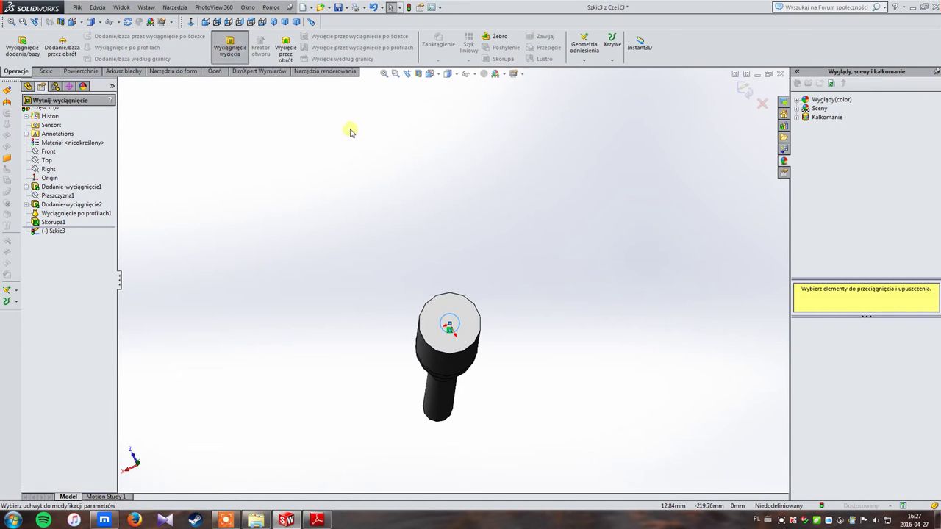
middle_click_drag(332, 258, 332, 92)
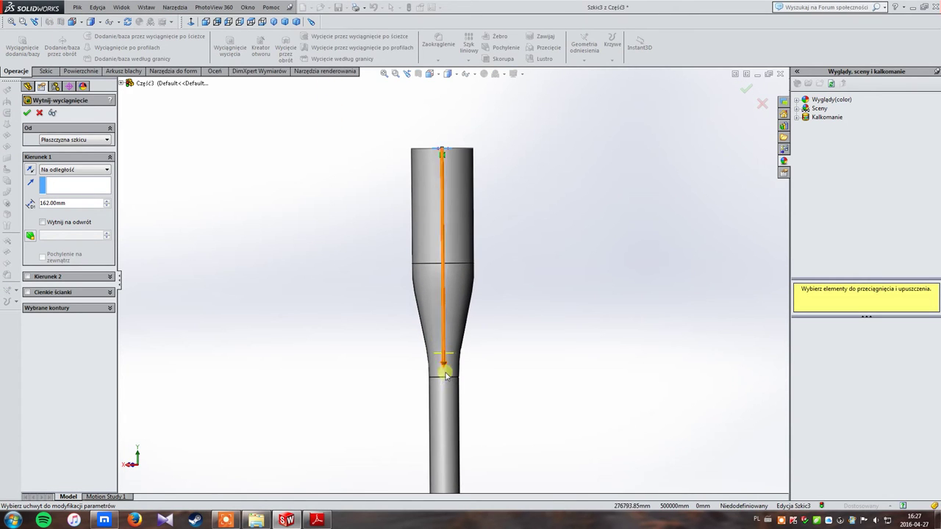
middle_click_drag(500, 330, 479, 343)
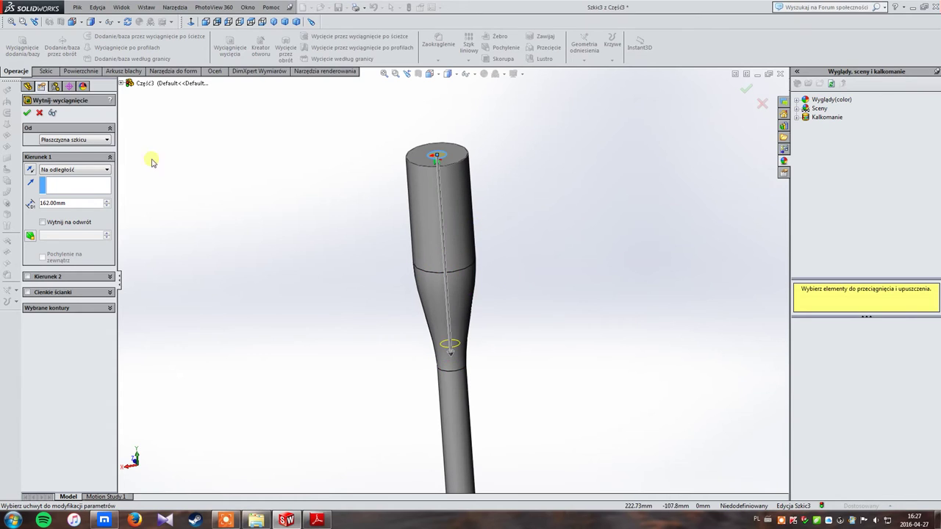
left_click(66, 171)
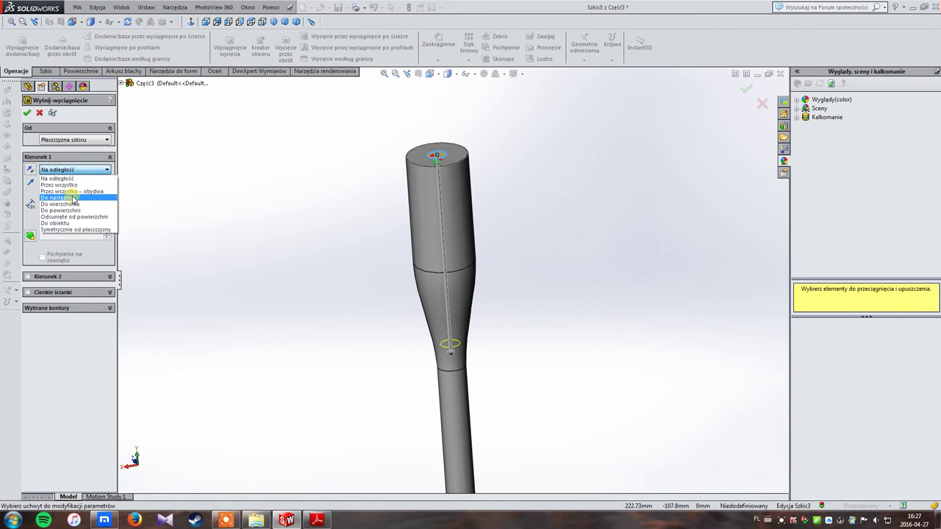
left_click(76, 195)
scroll(435, 163, "down", 3)
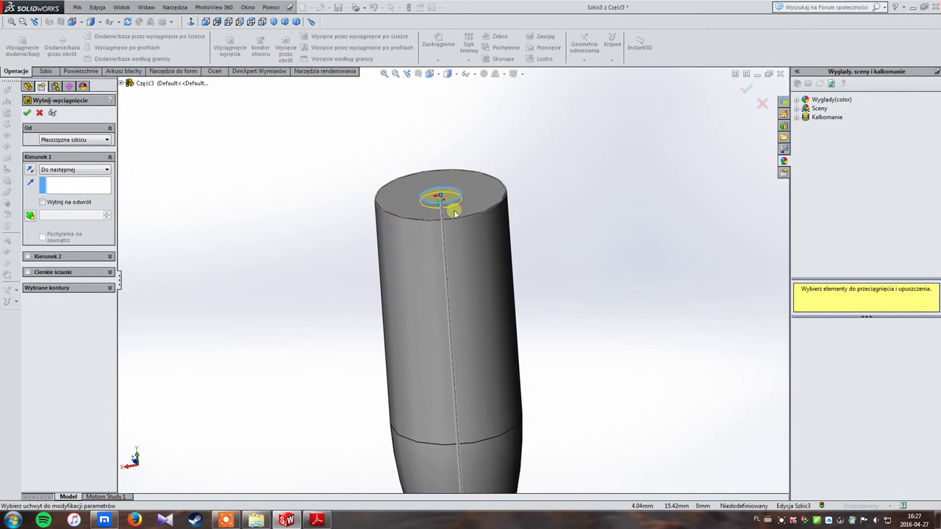
left_click(750, 91)
mouse_move(570, 250)
middle_mouse_down()
mouse_move(573, 370)
mouse_move(578, 310)
mouse_move(608, 325)
mouse_move(541, 294)
mouse_move(517, 269)
mouse_move(451, 273)
middle_mouse_up()
scroll(411, 273, "up", 2)
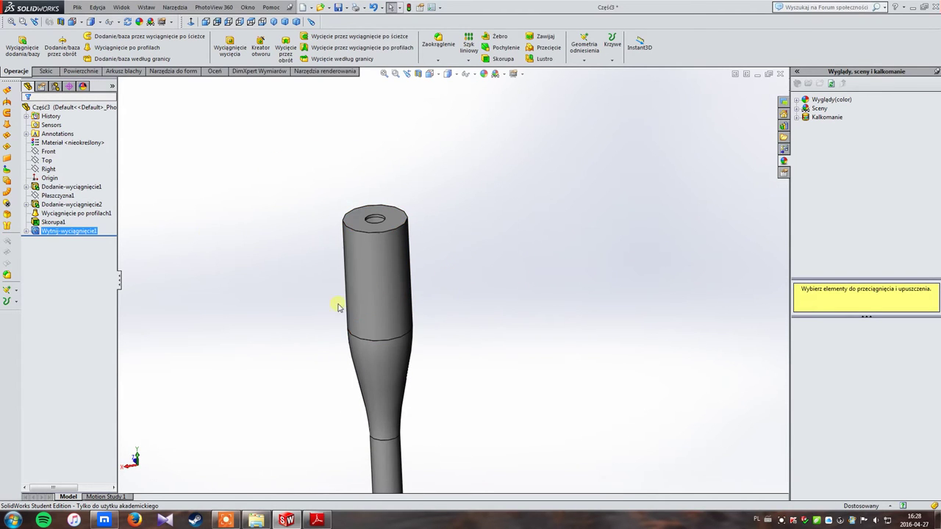
On the Front plane, sketch a circle of radius about 7.95 centred 76.09 mm up.
left_click(48, 152)
mouse_move(371, 254)
middle_mouse_down()
mouse_move(452, 255)
mouse_move(361, 210)
mouse_move(420, 213)
middle_mouse_up()
left_click_drag(374, 282, 383, 235)
mouse_move(374, 246)
middle_mouse_down()
mouse_move(511, 198)
mouse_move(415, 194)
middle_mouse_up()
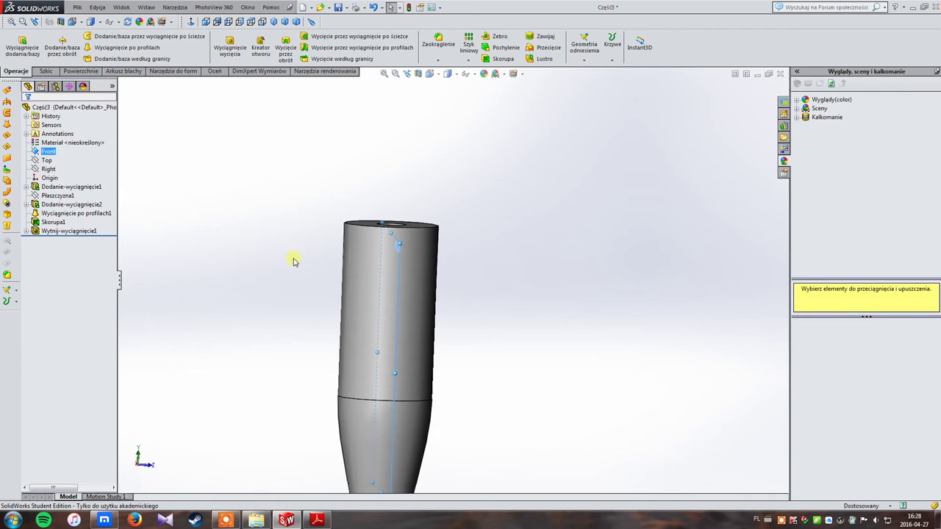
middle_click_drag(281, 262, 375, 264)
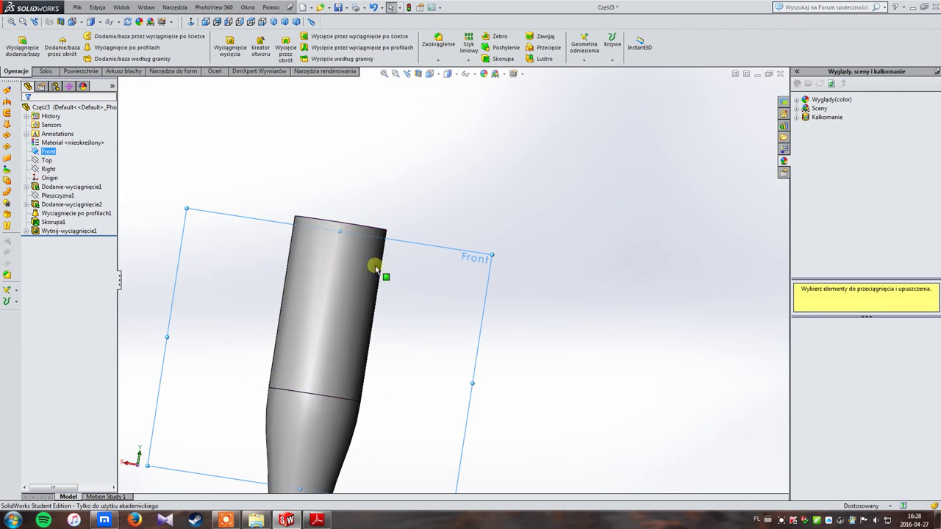
left_click(45, 70)
left_click(79, 36)
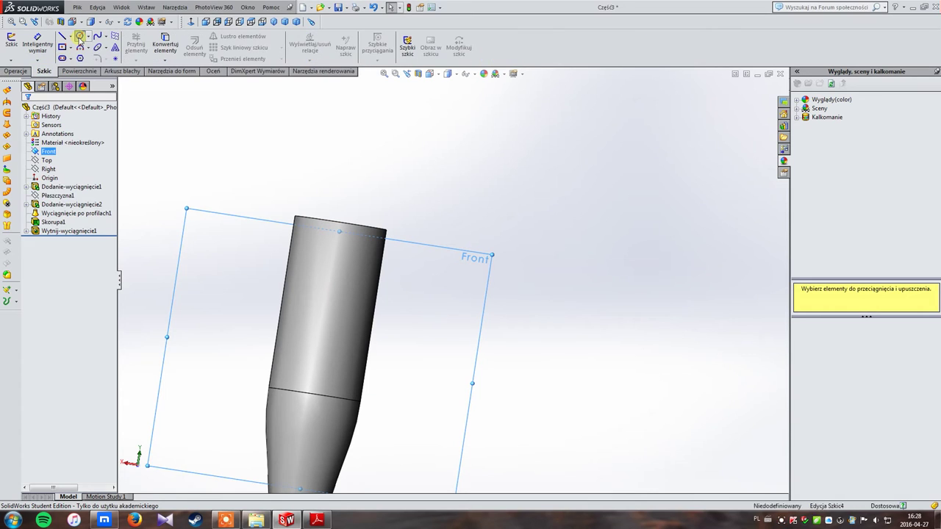
left_click(337, 251)
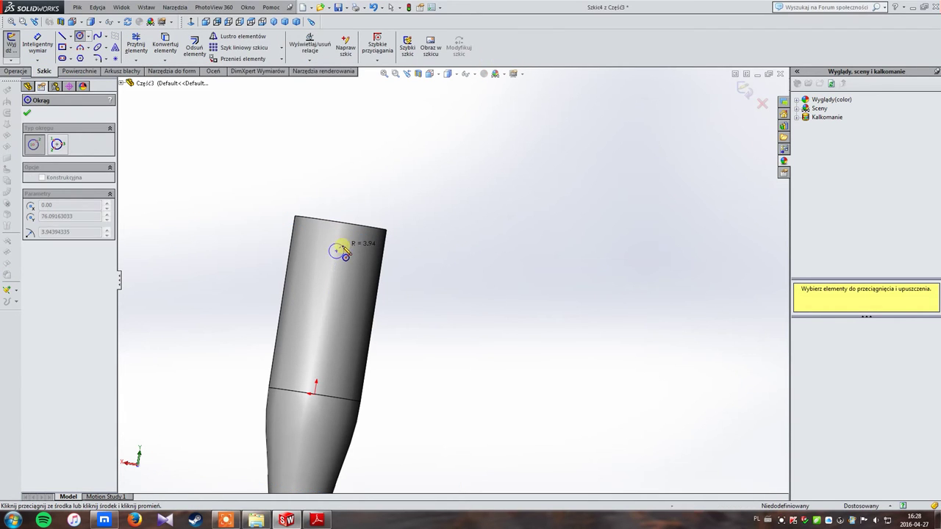
left_click(351, 251)
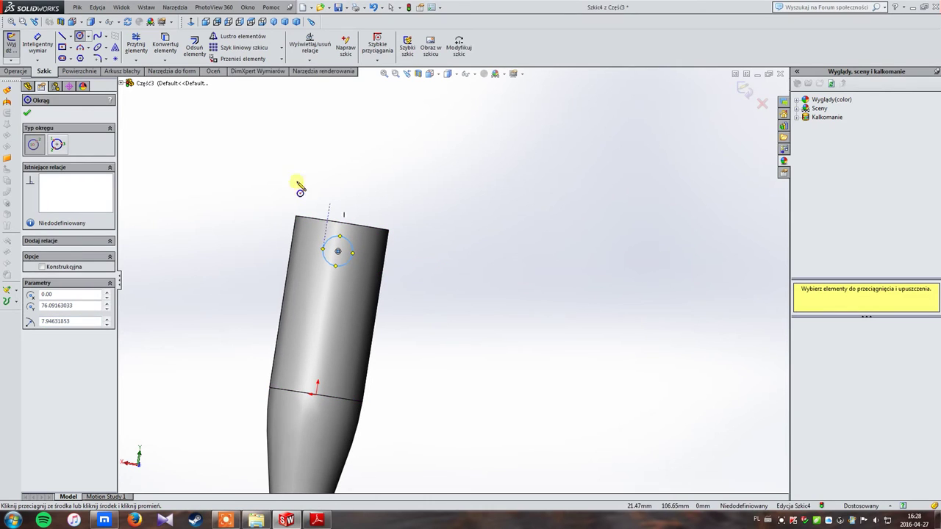
left_click(24, 70)
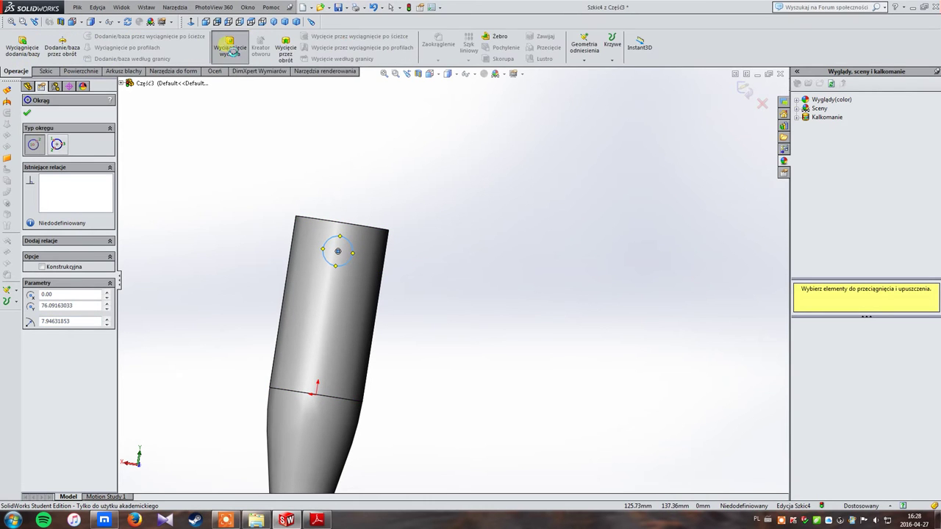
left_click(229, 43)
Set the side cut's end condition to Up To Next and confirm the hole near the top.
middle_click_drag(425, 241, 400, 247)
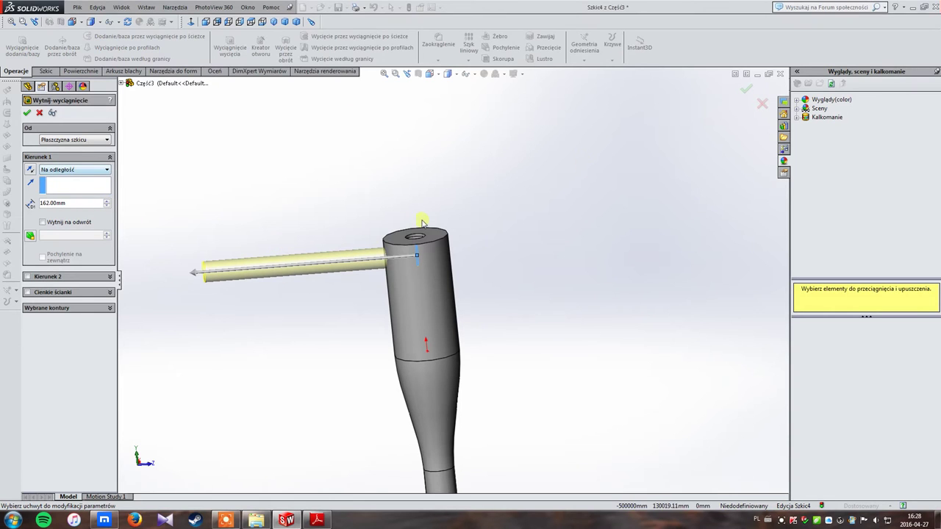
left_click(191, 273)
left_click(368, 270)
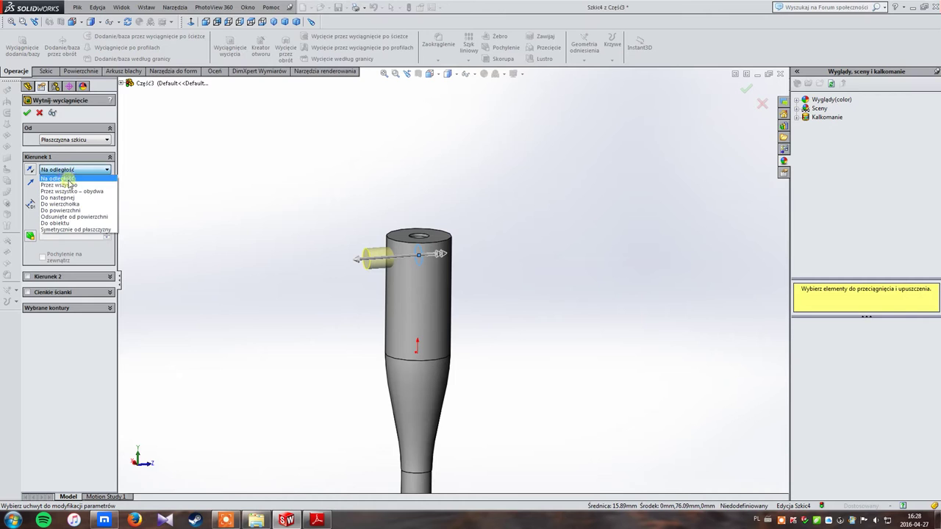
left_click(59, 196)
scroll(367, 283, "down", 3)
middle_click_drag(431, 267, 468, 269)
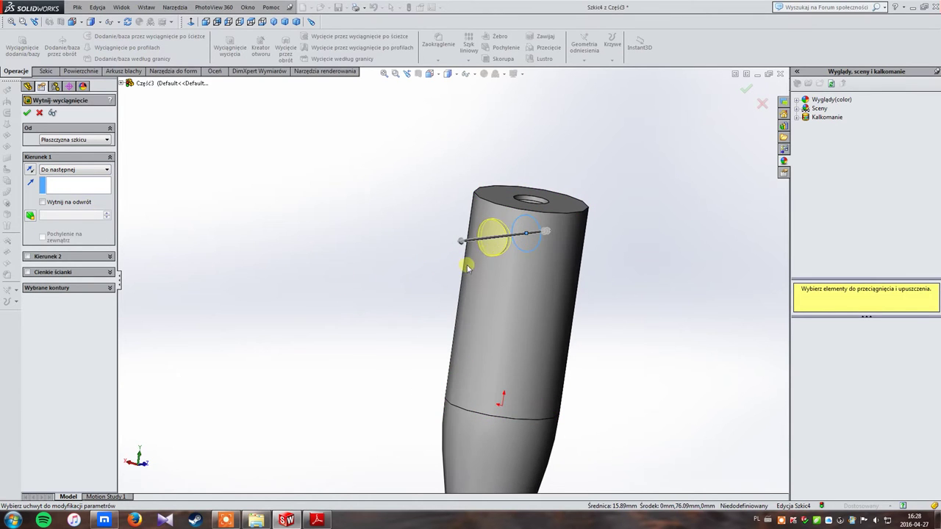
left_click(745, 88)
mouse_move(578, 289)
middle_mouse_down()
mouse_move(625, 311)
mouse_move(677, 317)
mouse_move(645, 302)
mouse_move(588, 326)
middle_mouse_up()
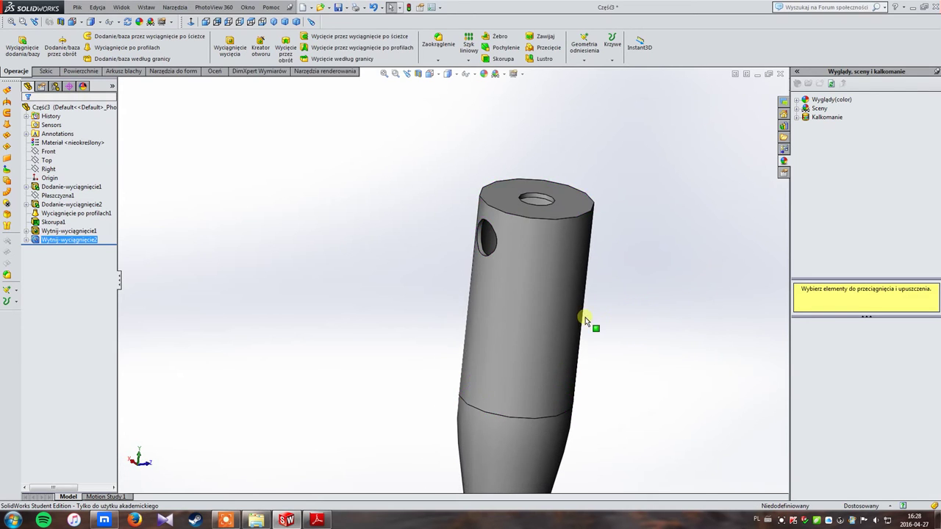
scroll(575, 330, "up", 2)
scroll(574, 330, "up", 1)
Show temporary axes and select the side-hole cut Wytnij-wyciągnięcie2.
left_click(471, 75)
left_click(480, 110)
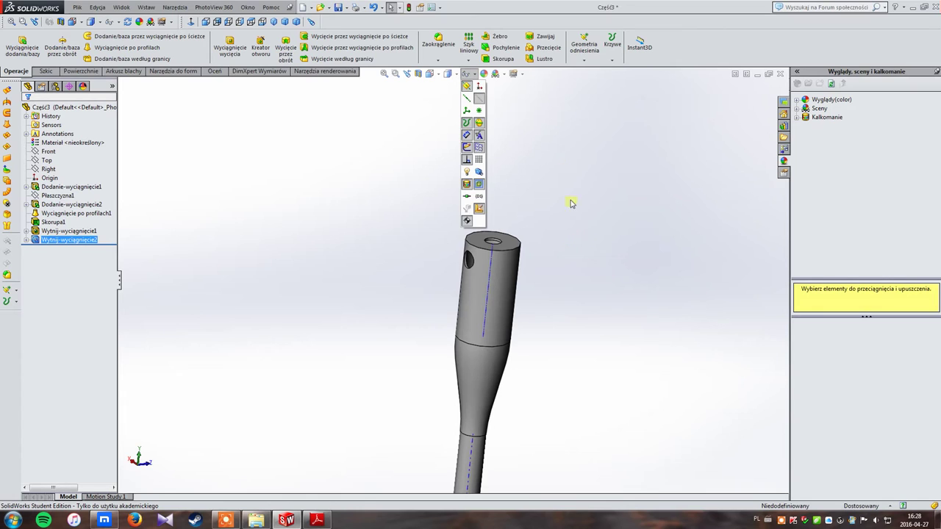
left_click(59, 233, "ctrl")
left_click(59, 240)
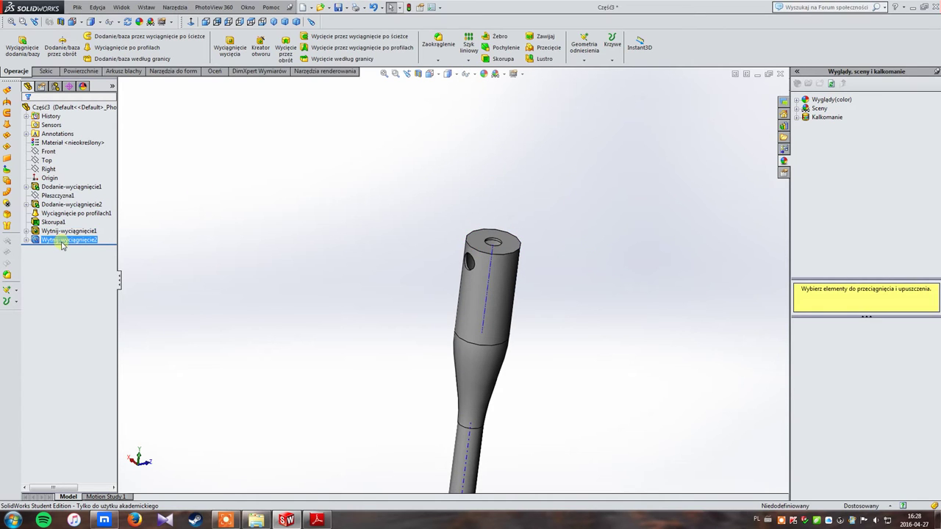
Circular-pattern the side hole about the central axis, previewing 18 copies over 360 degrees.
left_click(469, 61)
left_click(485, 74)
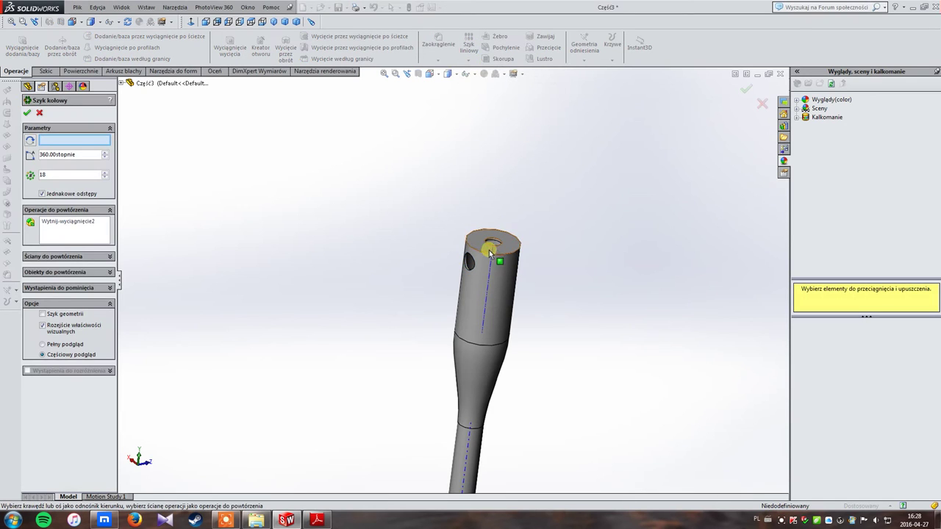
left_click(488, 292)
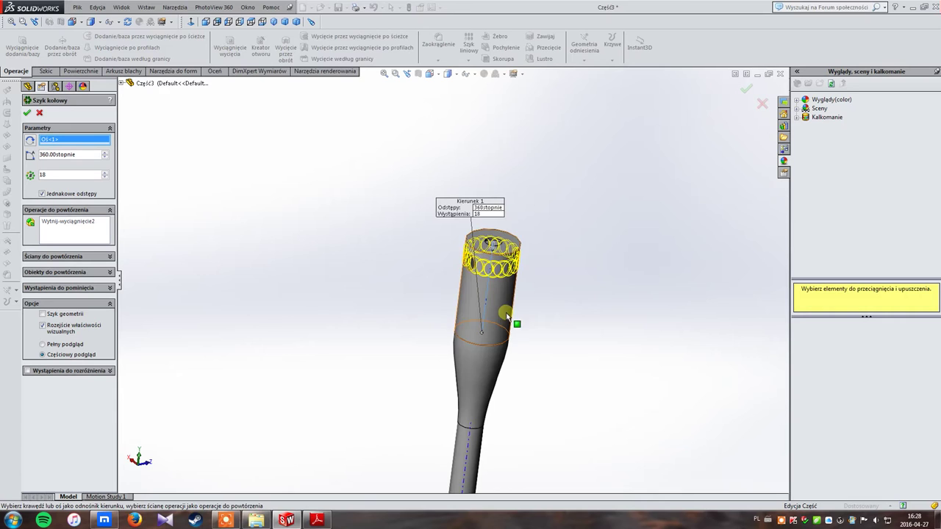
middle_click_drag(507, 319, 498, 321)
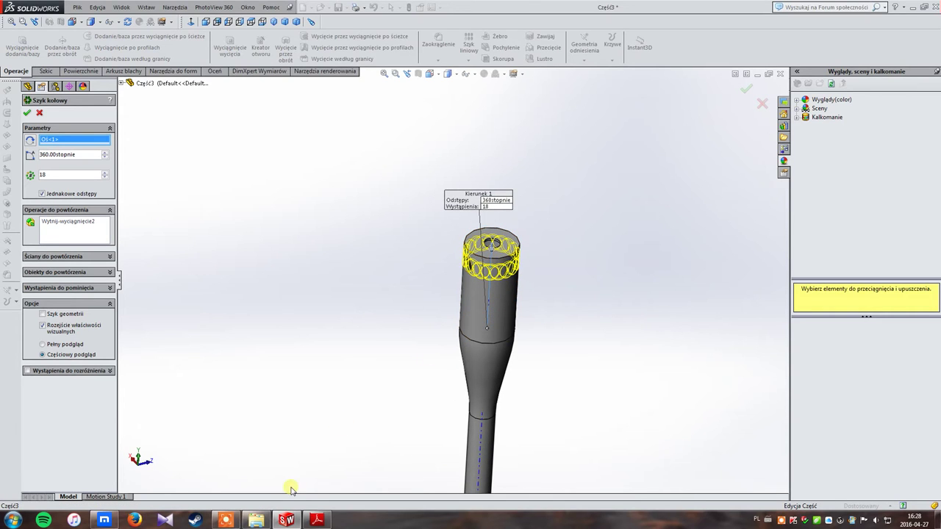
left_click(317, 520)
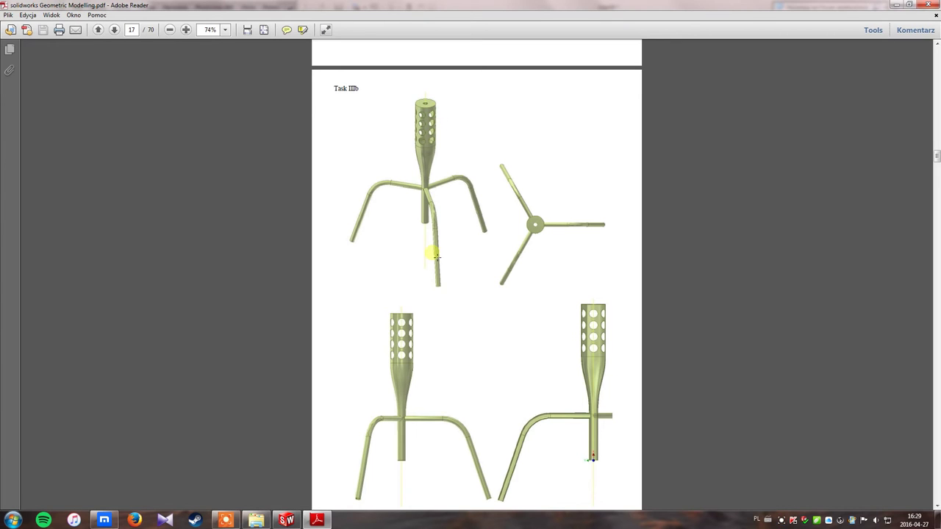
left_click(287, 520)
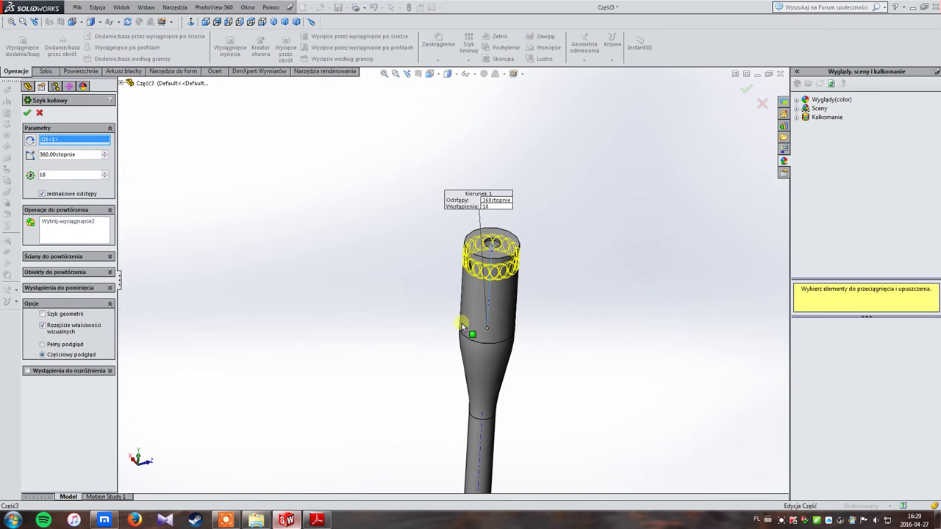
Lower the circular hole pattern to 6 instances and accept it as Szyk kołowy1.
left_click(106, 178)
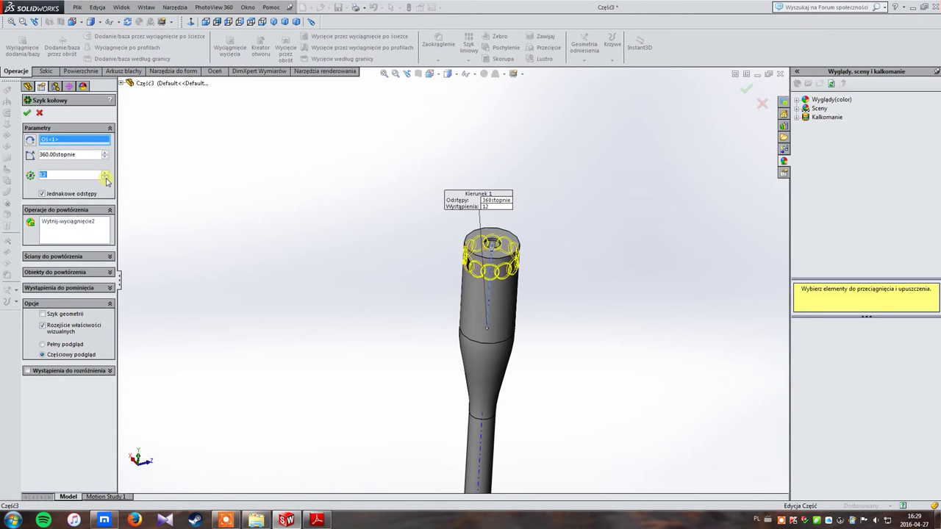
type("7")
middle_click_drag(399, 244, 318, 211)
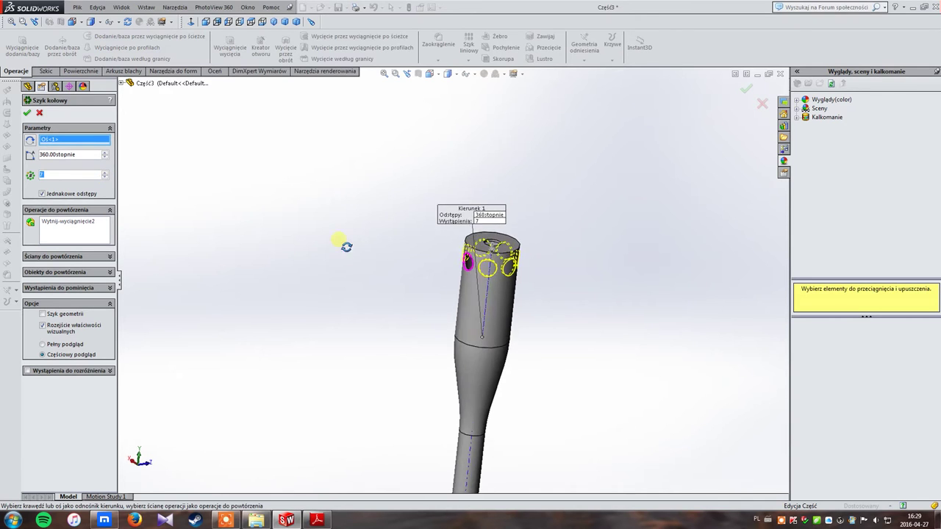
left_click(107, 179)
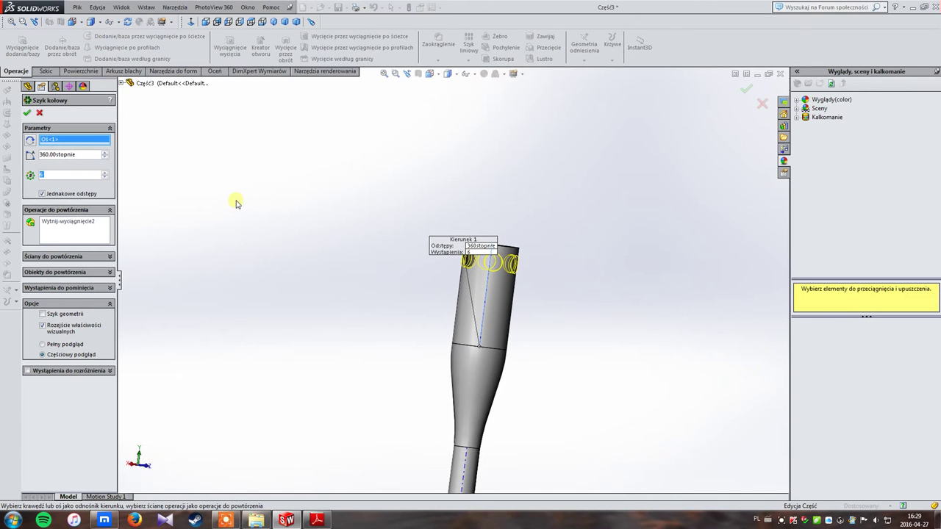
middle_click_drag(295, 214, 277, 261)
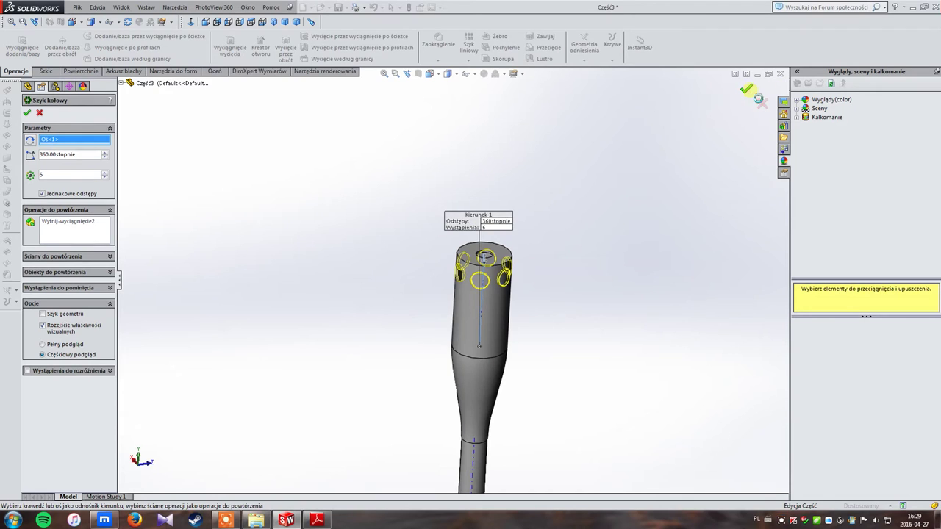
left_click(747, 89)
mouse_move(595, 223)
middle_mouse_down()
mouse_move(567, 340)
mouse_move(479, 208)
middle_mouse_up()
left_click(66, 249)
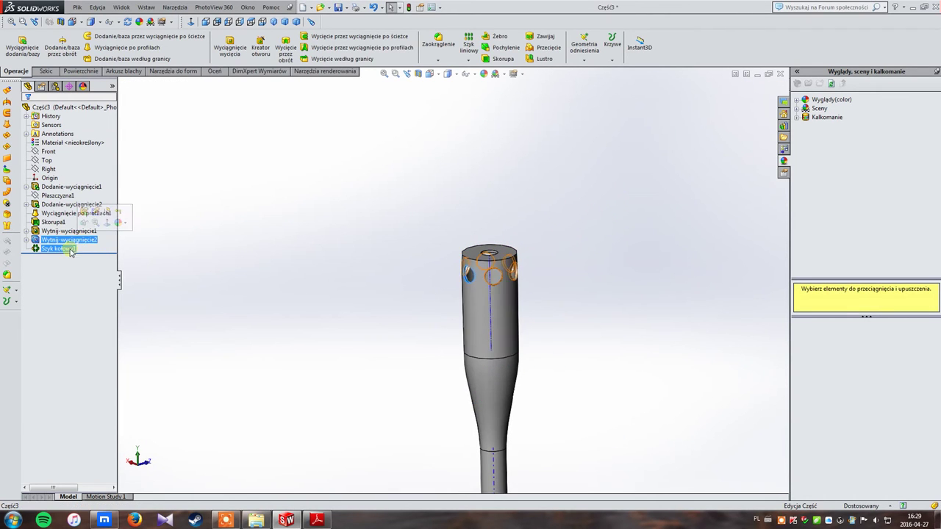
Start a linear pattern of the hole ring along the post's axis Oś<1>.
left_click(471, 63)
left_click(479, 73)
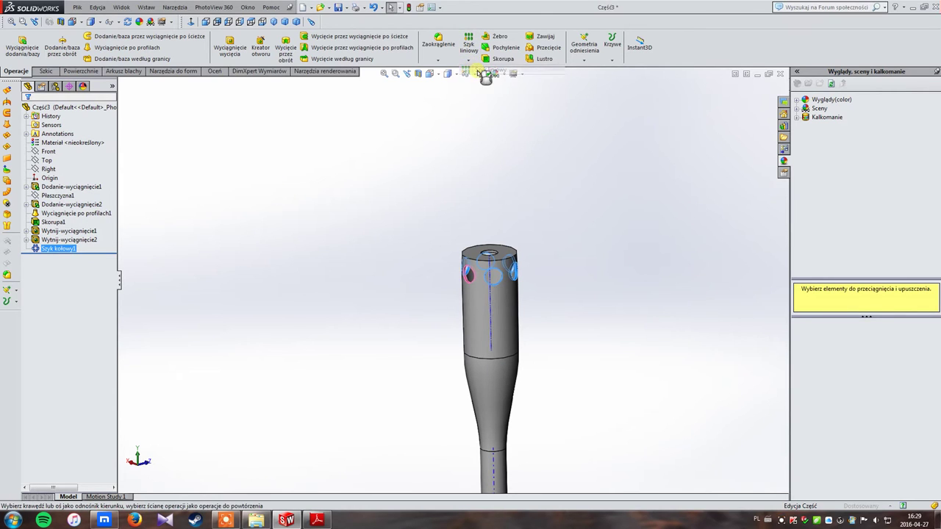
left_click(490, 311)
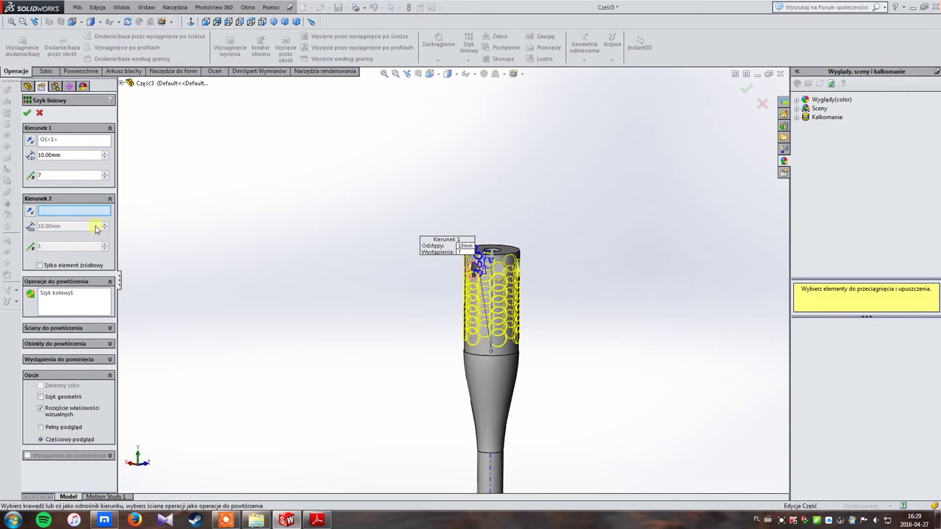
Set 4 rows spaced 21 mm apart and confirm the linear pattern Szyk liniowy1.
left_click(105, 179)
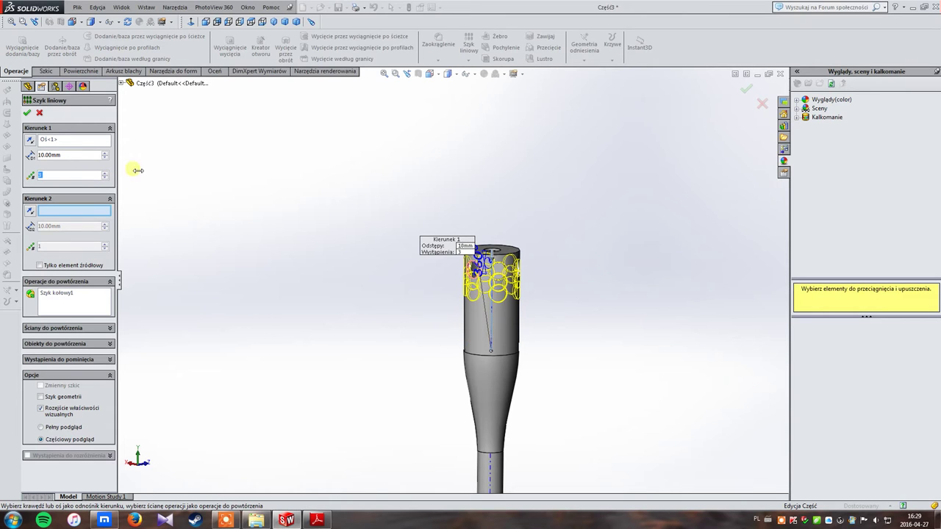
left_click(105, 154)
left_click(105, 154)
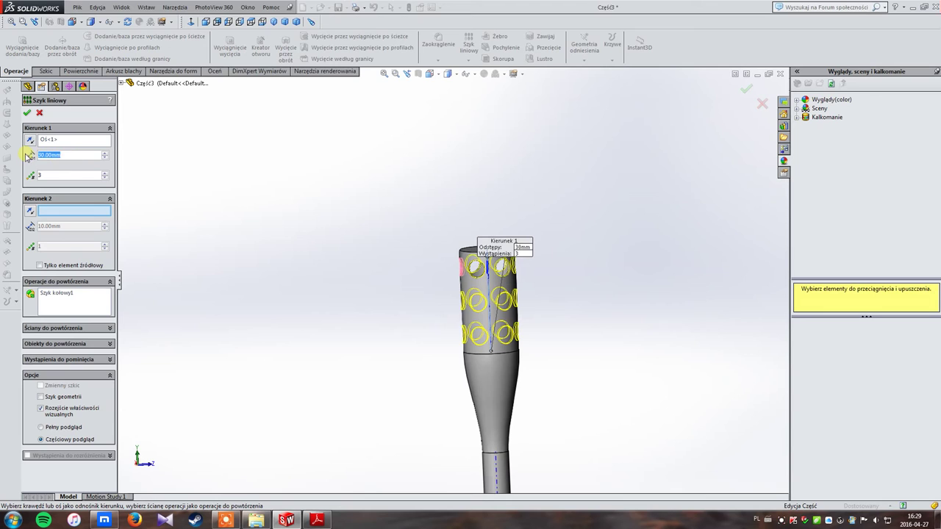
type("2.5")
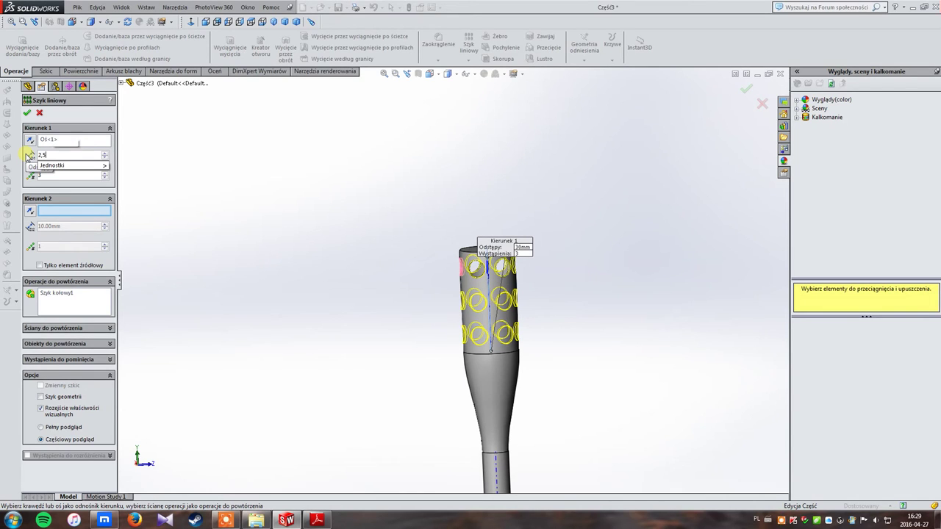
type("*10")
key("Return")
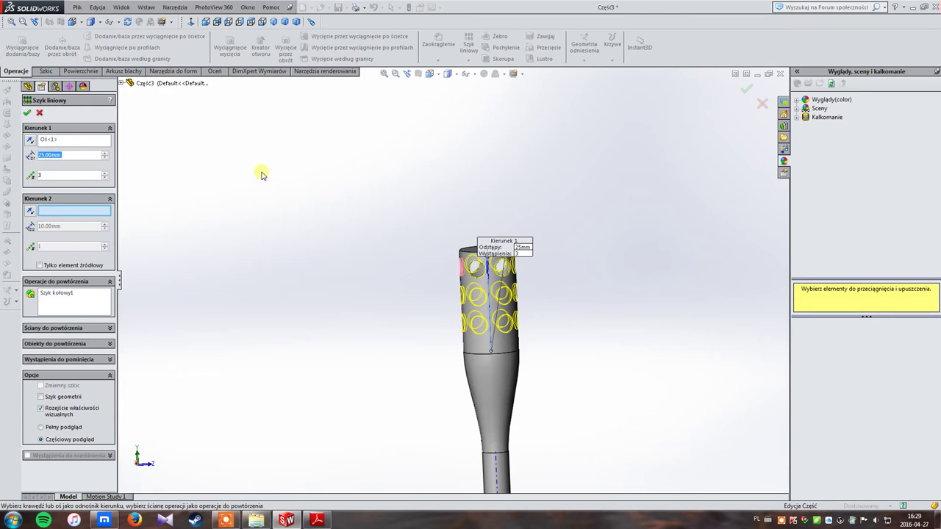
left_click(106, 173)
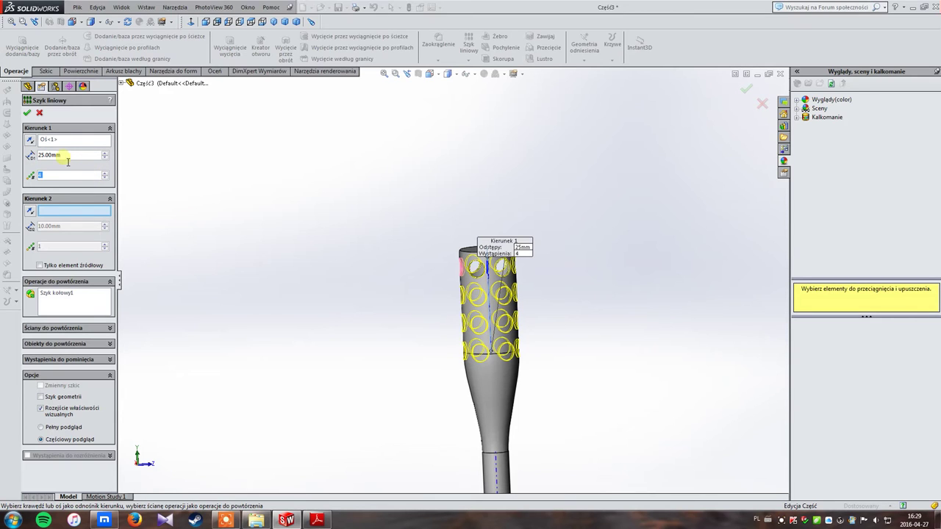
left_click(45, 156)
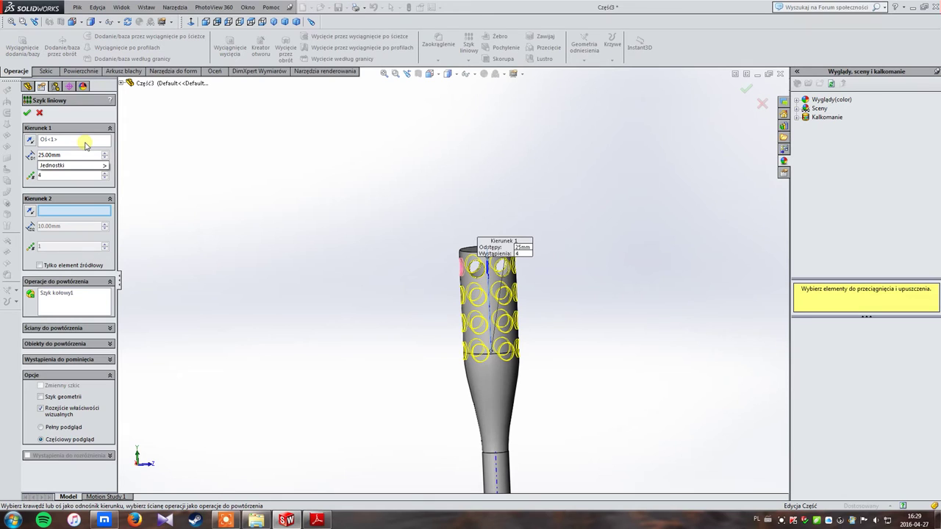
key("BackSpace")
type("1")
key("Return")
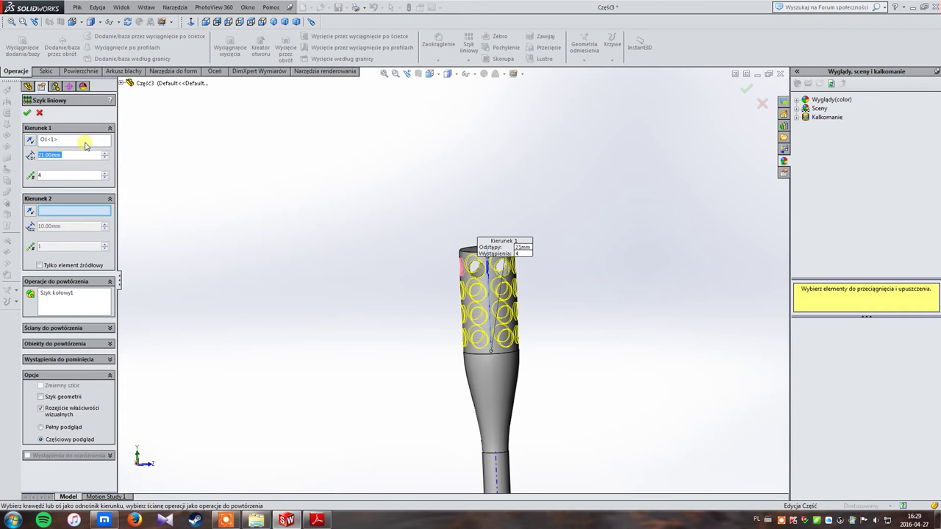
left_click(745, 89)
Orbit the part to inspect the finished holes while trying the Right, Front and Top planes.
mouse_move(655, 274)
middle_mouse_down()
mouse_move(643, 258)
mouse_move(556, 308)
mouse_move(510, 292)
mouse_move(532, 309)
mouse_move(466, 326)
mouse_move(479, 366)
middle_mouse_up()
scroll(470, 373, "up", 2)
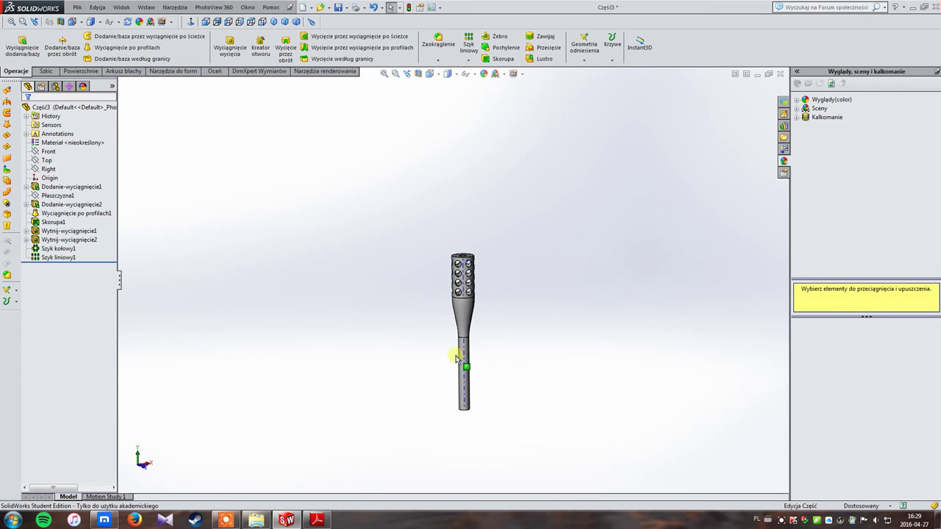
left_click(47, 170)
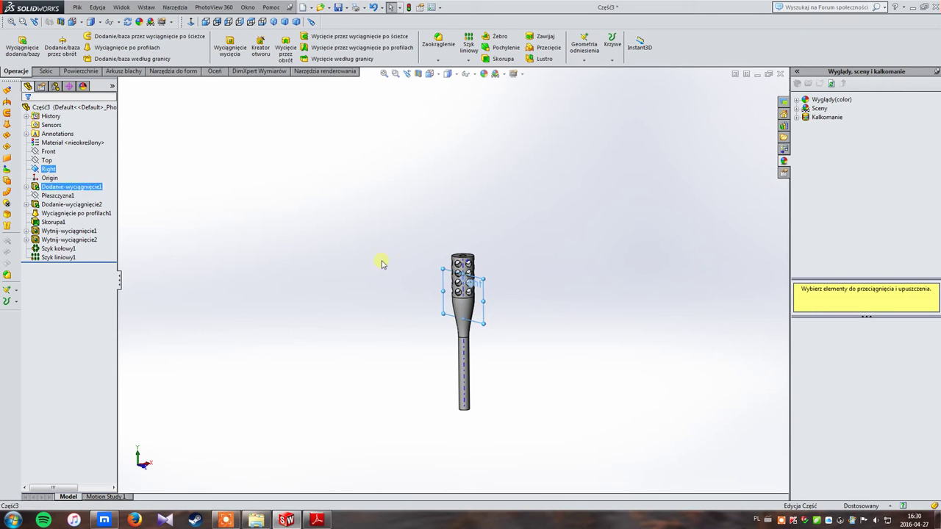
middle_click_drag(380, 260, 494, 274)
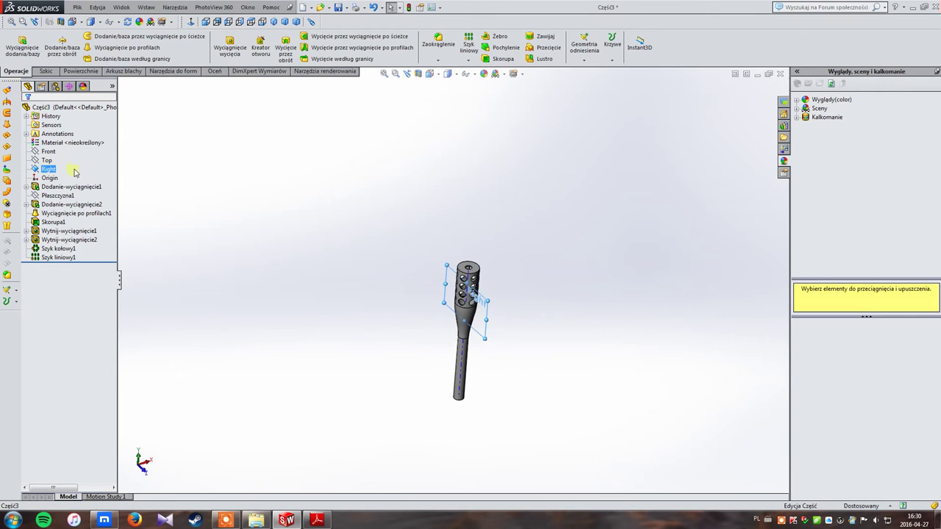
left_click(48, 152)
middle_click_drag(184, 214, 303, 239)
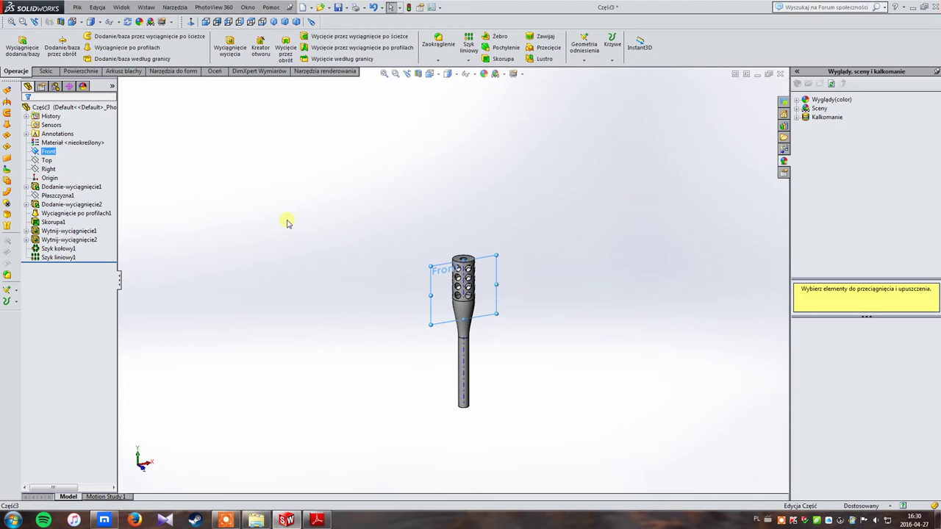
left_click(46, 160)
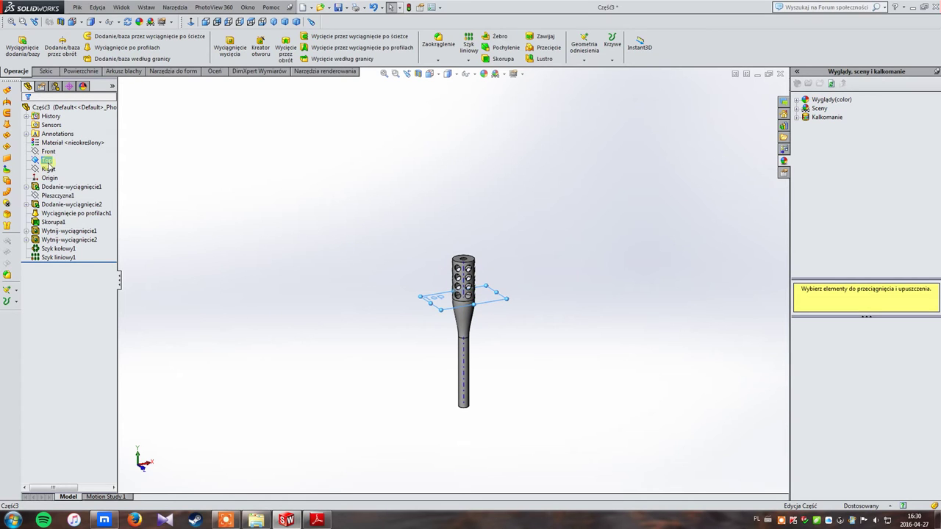
Select the Front plane, enlarge its outline, and view it squarely from the front.
left_click(47, 151)
middle_click_drag(390, 333, 412, 337)
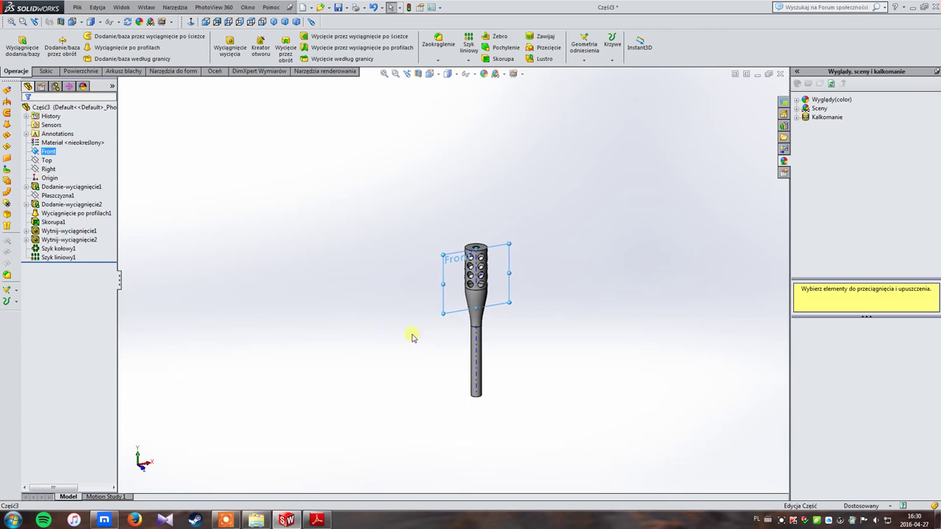
left_click_drag(443, 313, 423, 419)
mouse_move(588, 441)
middle_mouse_down()
mouse_move(562, 425)
mouse_move(595, 372)
mouse_move(563, 395)
middle_mouse_up()
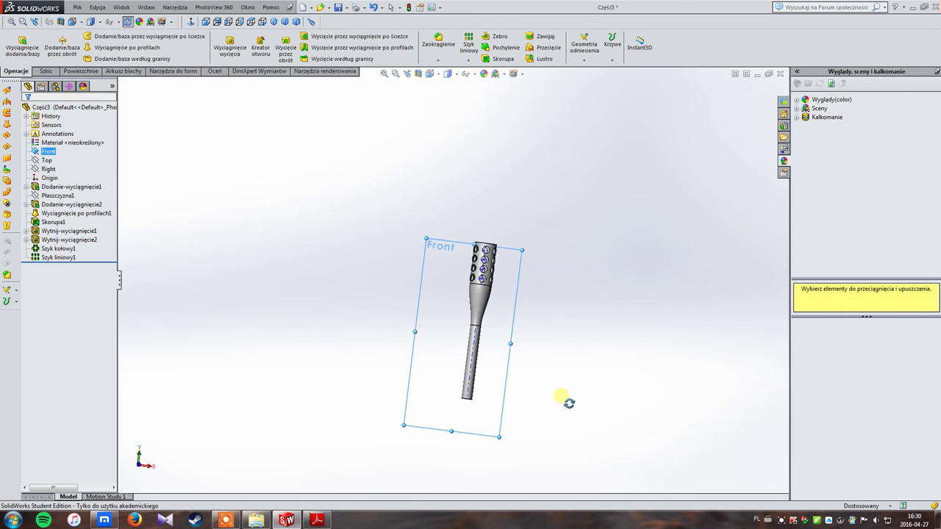
scroll(432, 341, "down", 3)
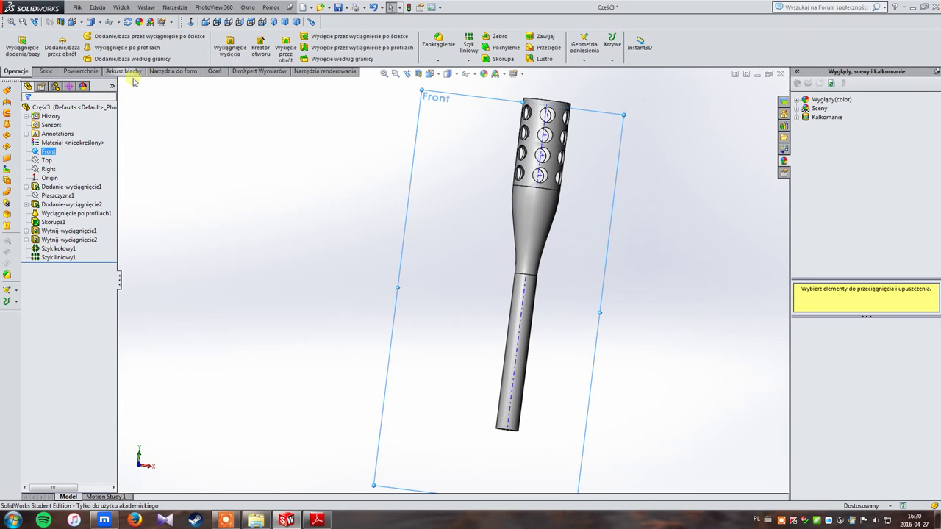
left_click(142, 469)
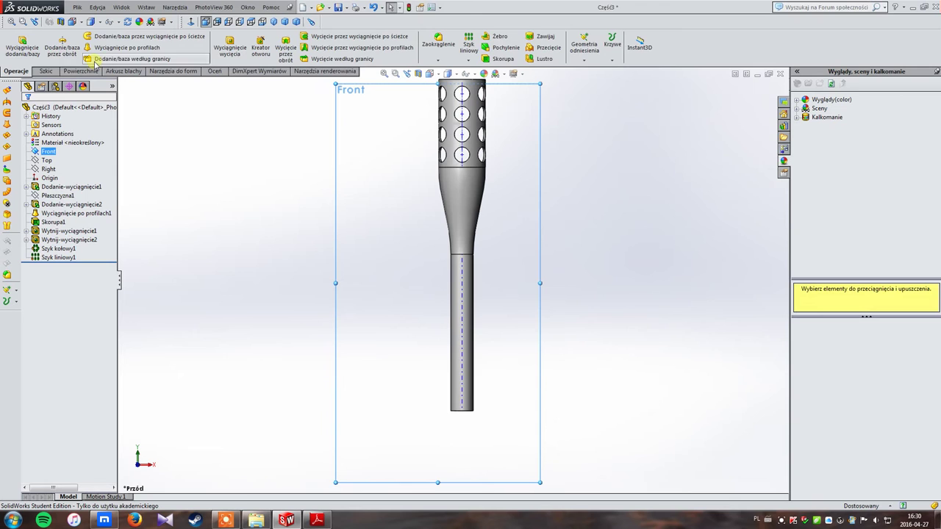
left_click(45, 71)
On Front, draw a short horizontal line left from the shaft joined to a long line slanting down-left.
left_click(64, 37)
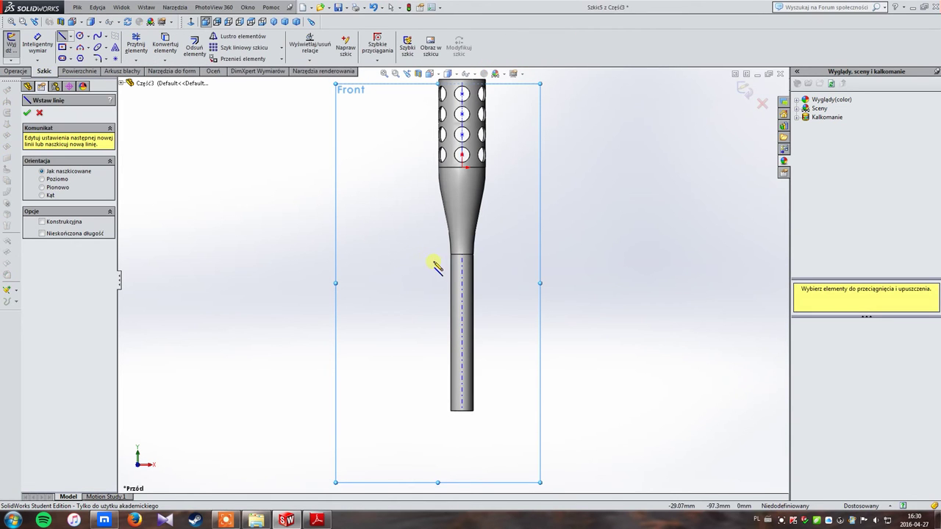
left_click(315, 520)
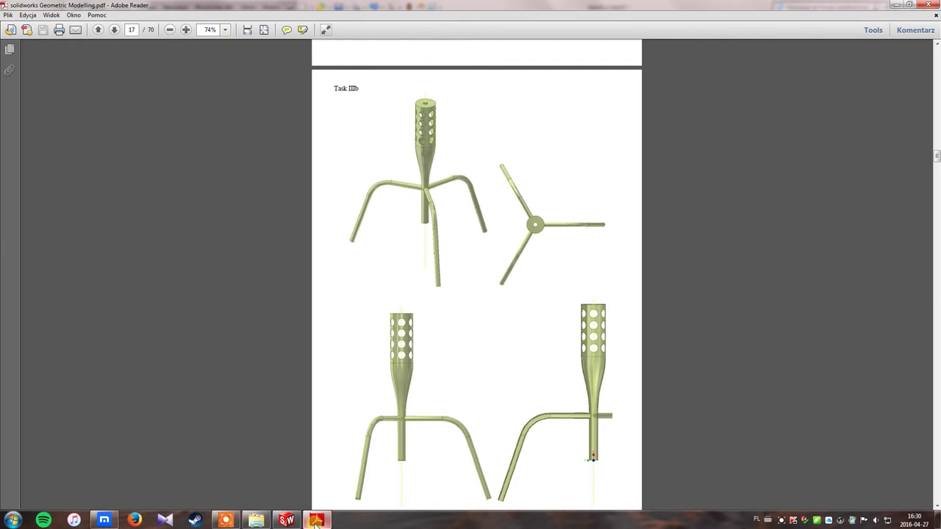
left_click(315, 520)
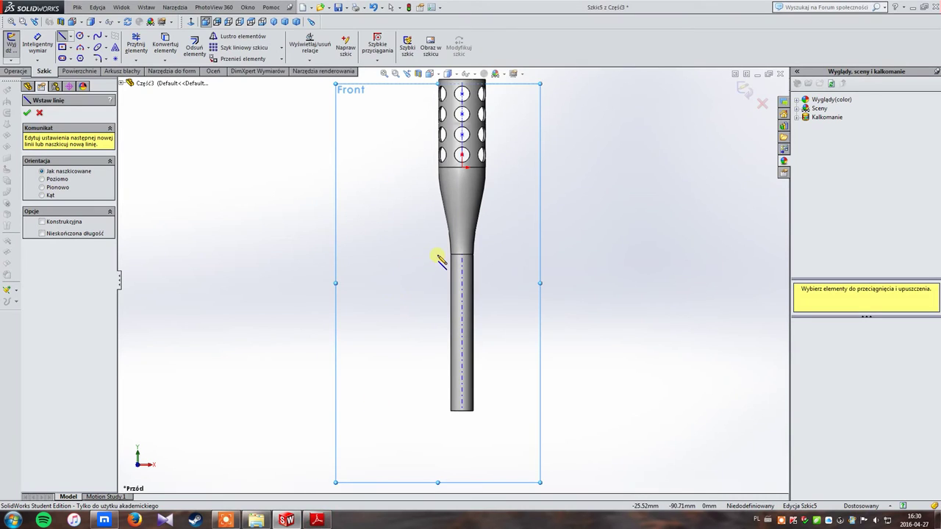
left_click(436, 261)
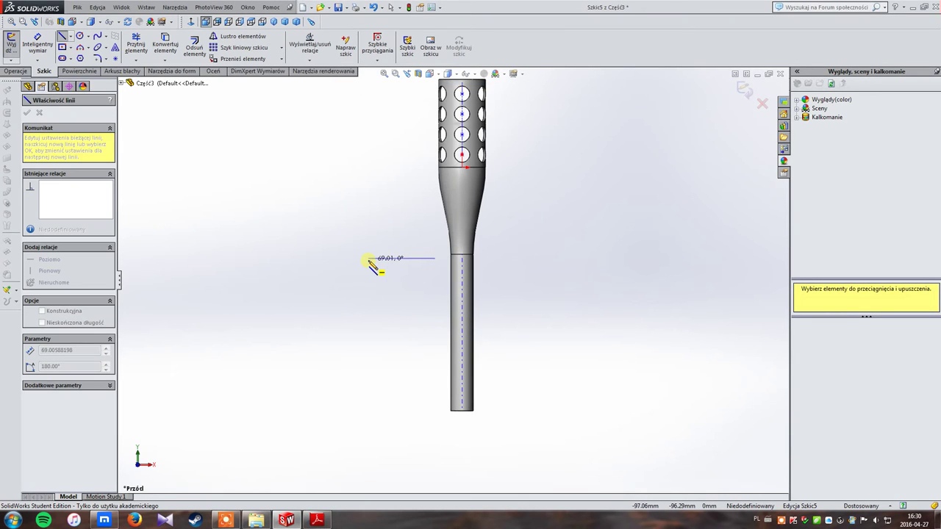
left_click(338, 258)
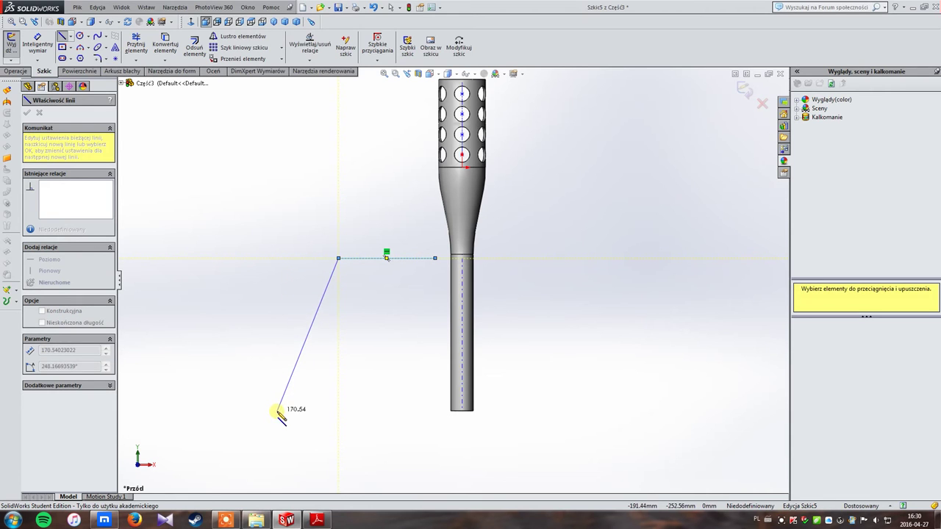
scroll(237, 489, "down", 2)
scroll(304, 430, "up", 2)
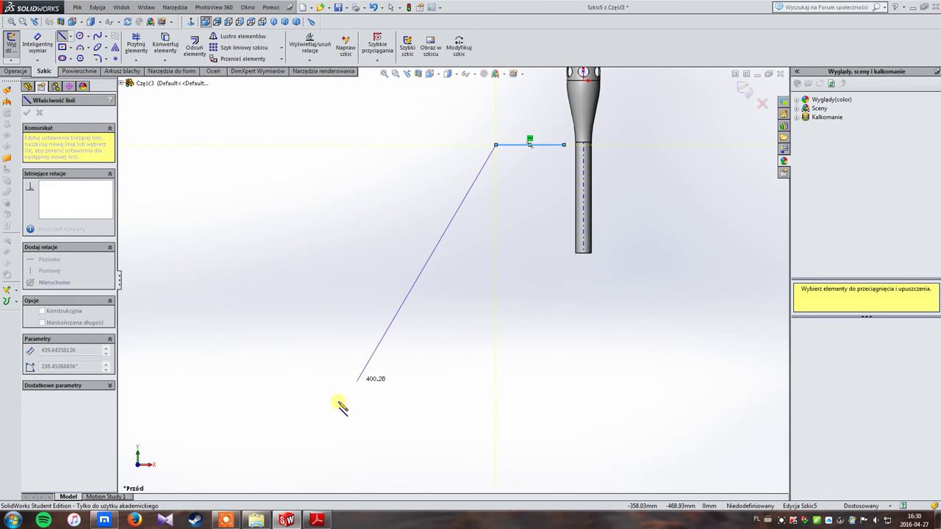
left_click(426, 321)
scroll(507, 220, "down", 1)
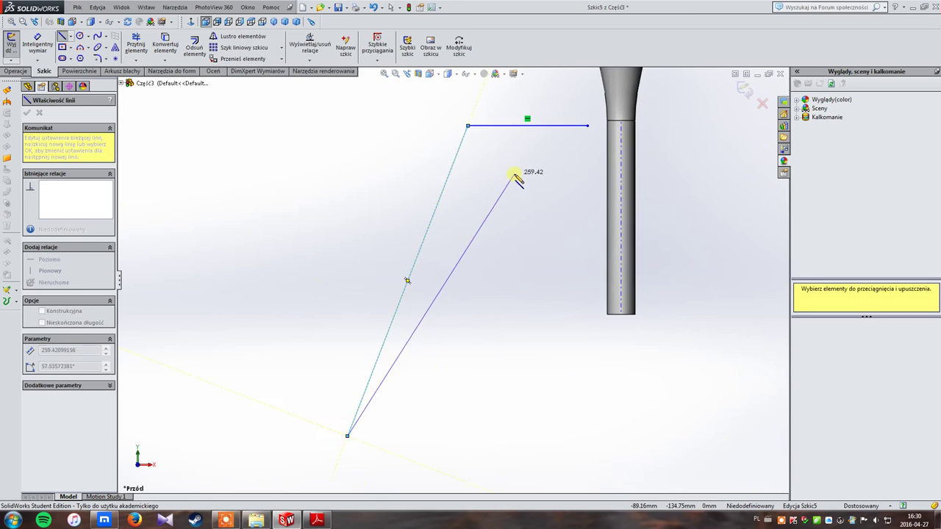
scroll(514, 184, "up", 2)
key("Escape")
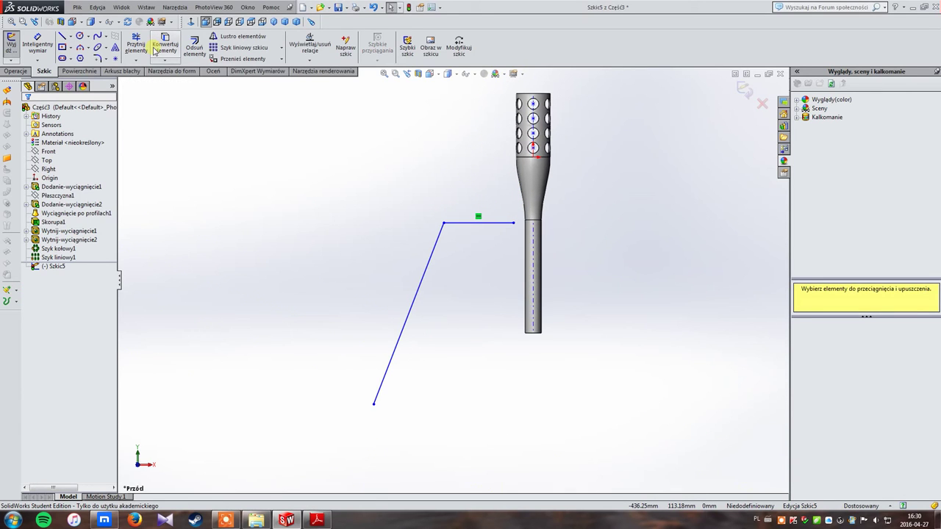
Apply an R50 sketch fillet at the vertex joining the horizontal and slanted leg lines.
left_click(98, 58)
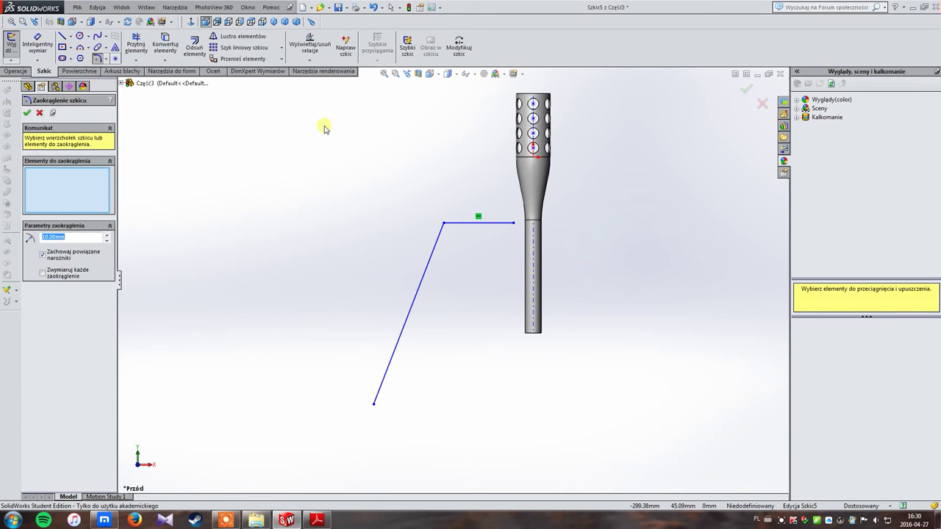
left_click(444, 223)
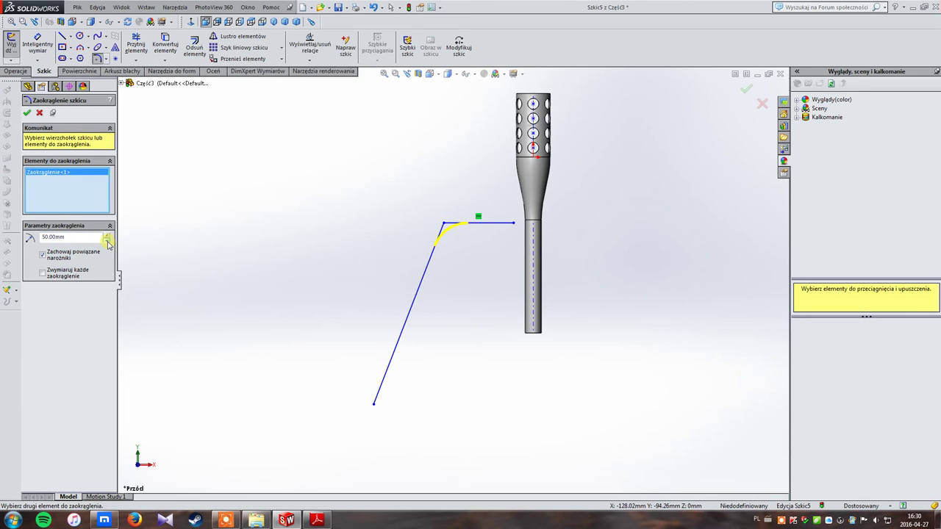
left_click(27, 112)
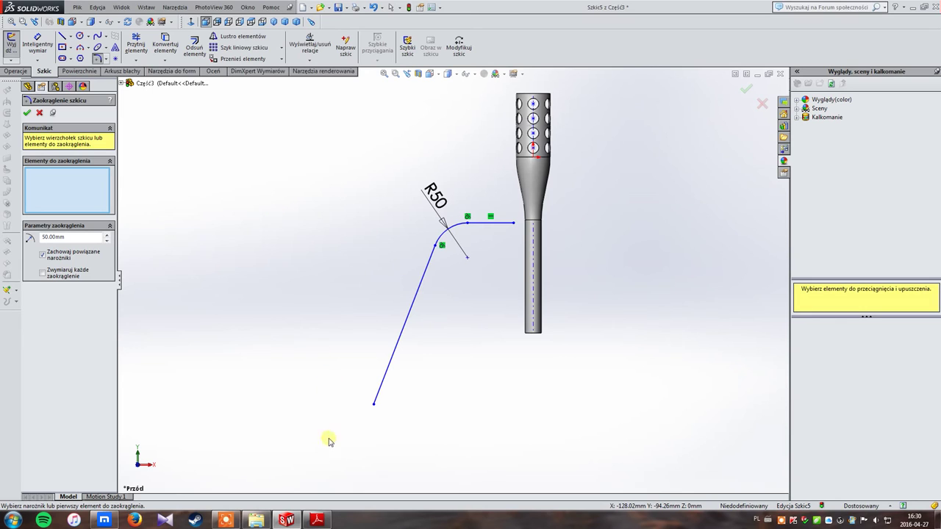
scroll(456, 345, "down", 1)
scroll(478, 341, "up", 2)
scroll(493, 252, "down", 2)
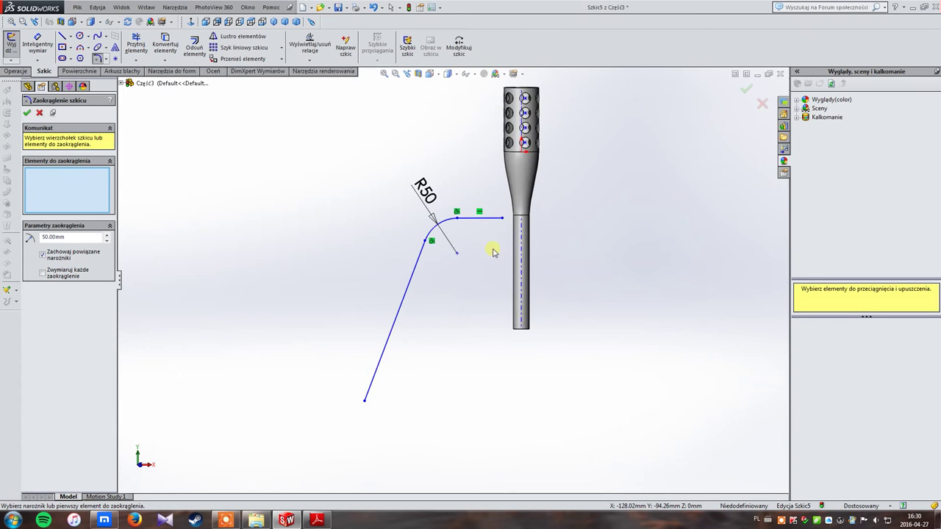
middle_click_drag(512, 230, 506, 222)
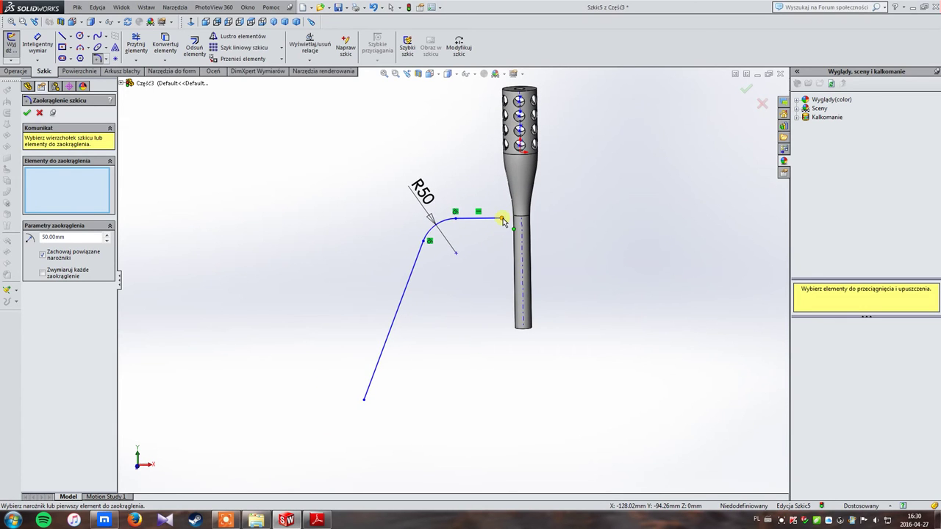
scroll(505, 228, "down", 1)
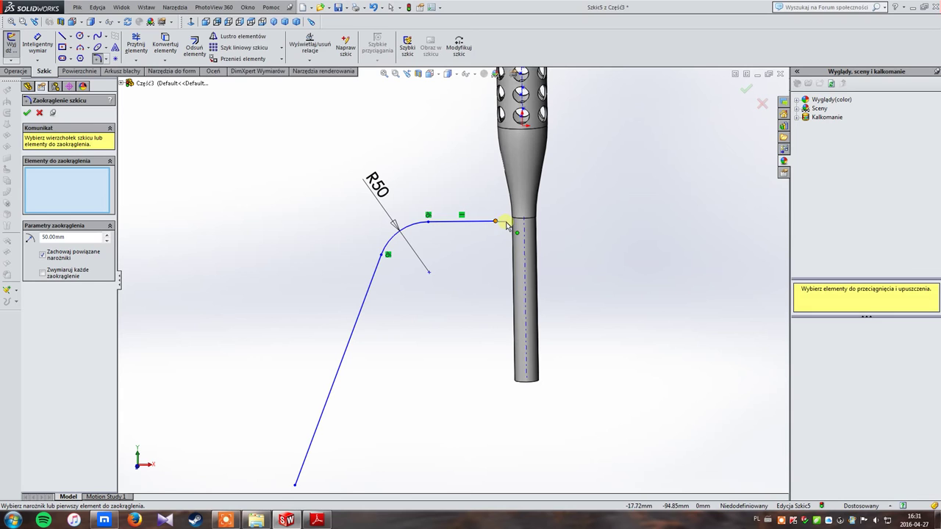
left_click(26, 113)
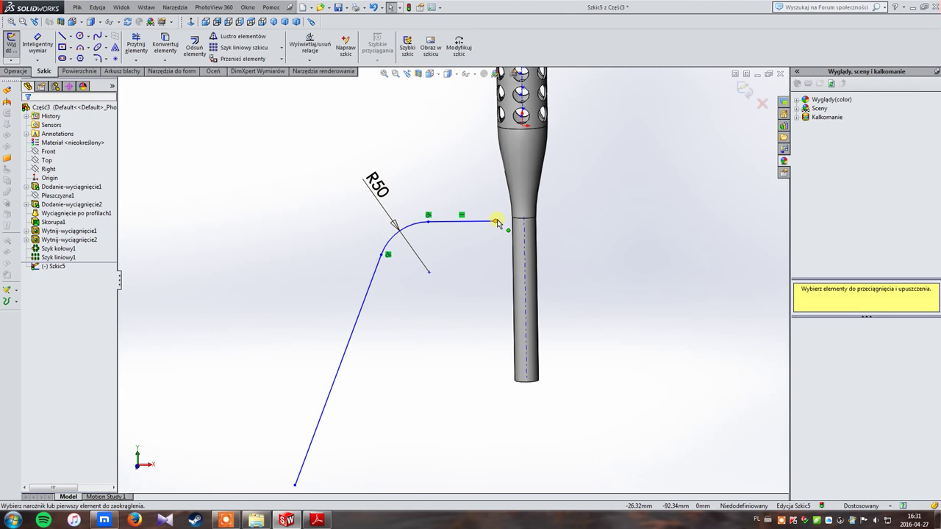
Drag the leg line's inner endpoint onto the shaft surface and close Szkic5.
left_click_drag(495, 221, 513, 222)
mouse_move(512, 222)
middle_mouse_down()
mouse_move(485, 310)
mouse_move(517, 224)
middle_mouse_up()
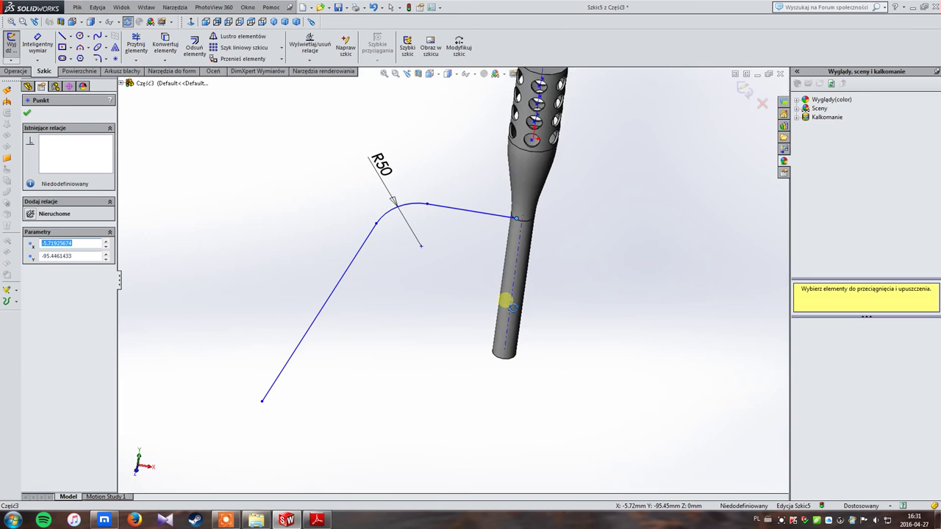
left_click_drag(514, 224, 490, 214)
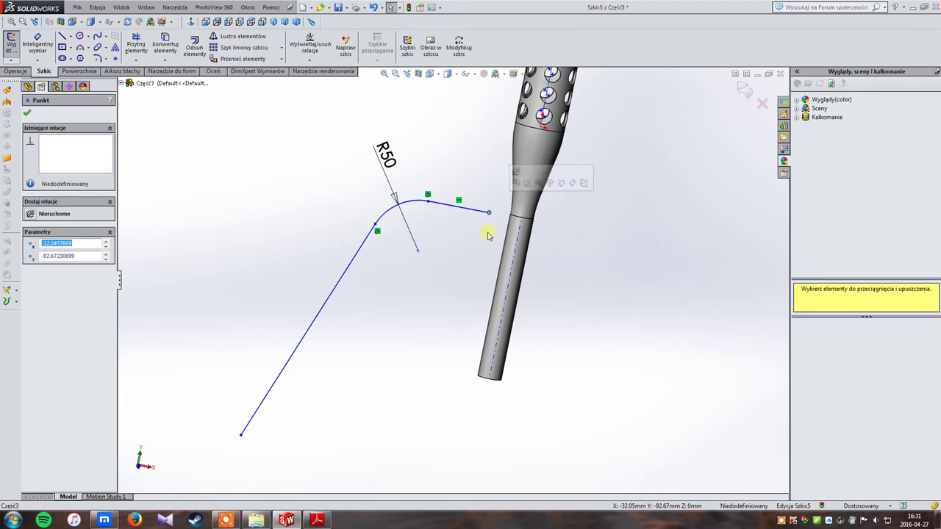
left_click(447, 269)
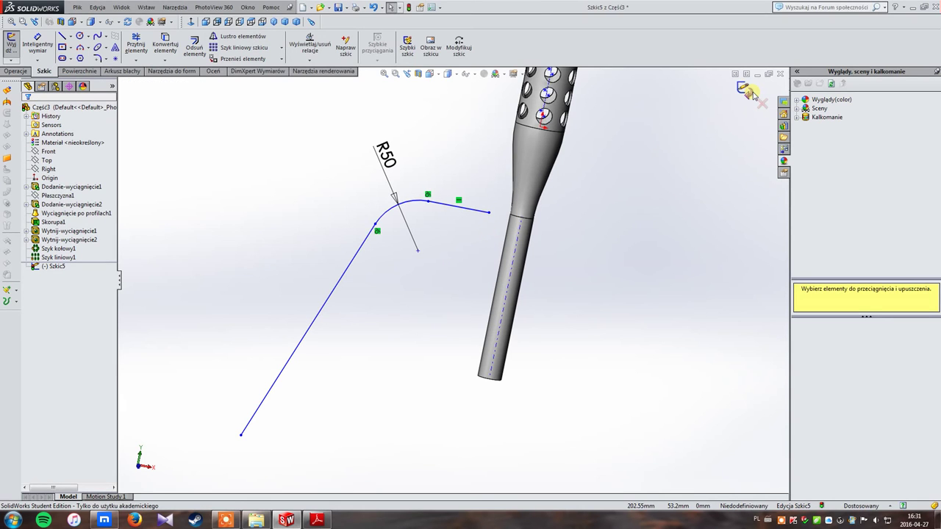
left_click(750, 92)
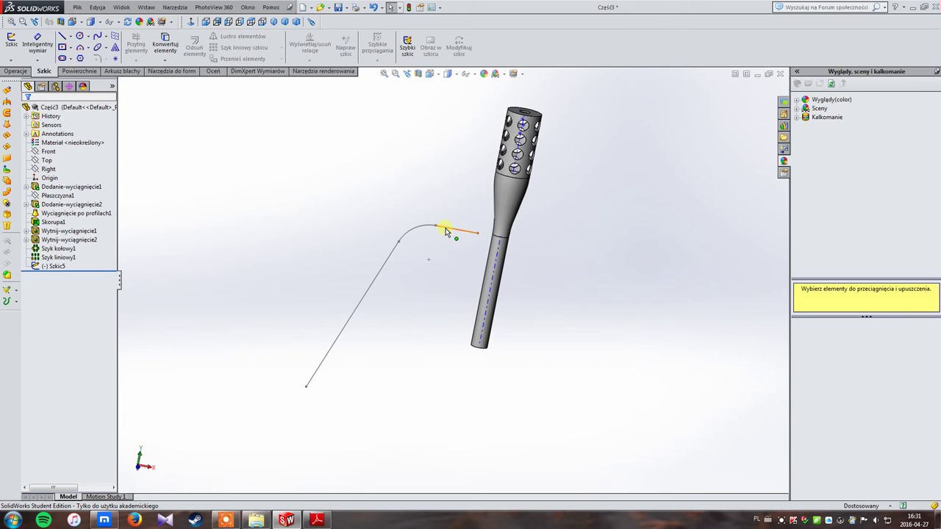
middle_click_drag(309, 345, 338, 262)
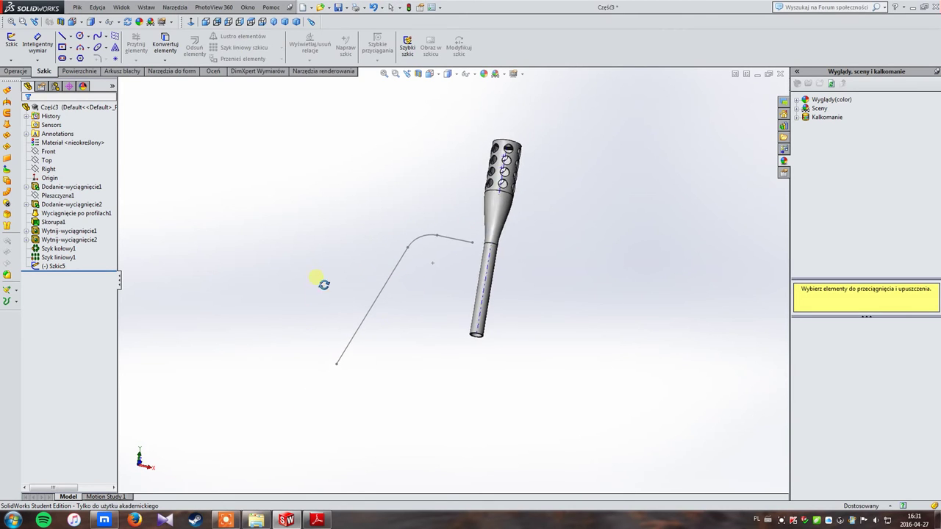
left_click(19, 71)
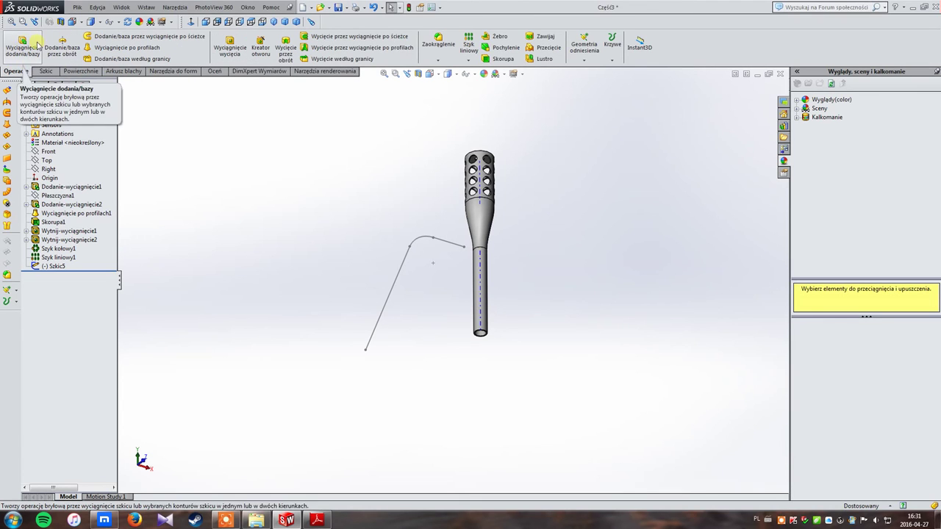
Create Płaszczyzna2 at the leg's lower end, perpendicular to the slanted line.
left_click(586, 44)
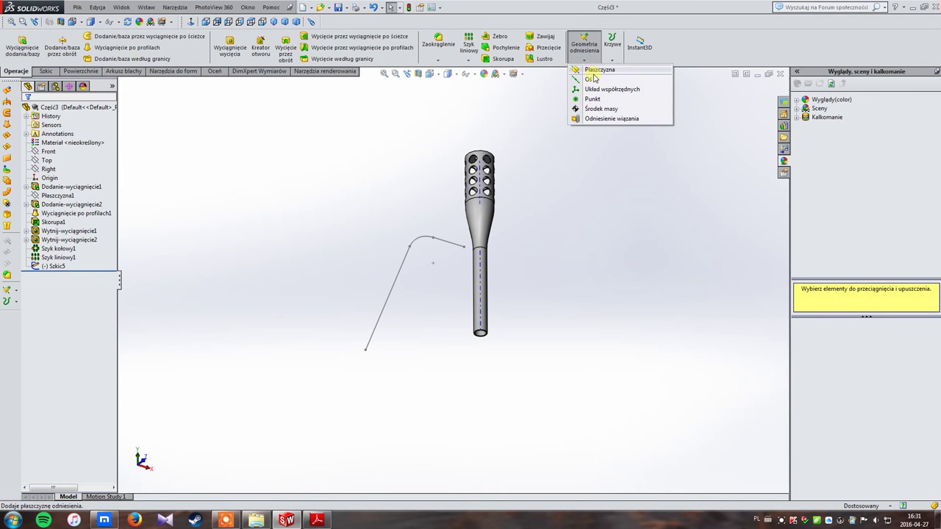
left_click(595, 74)
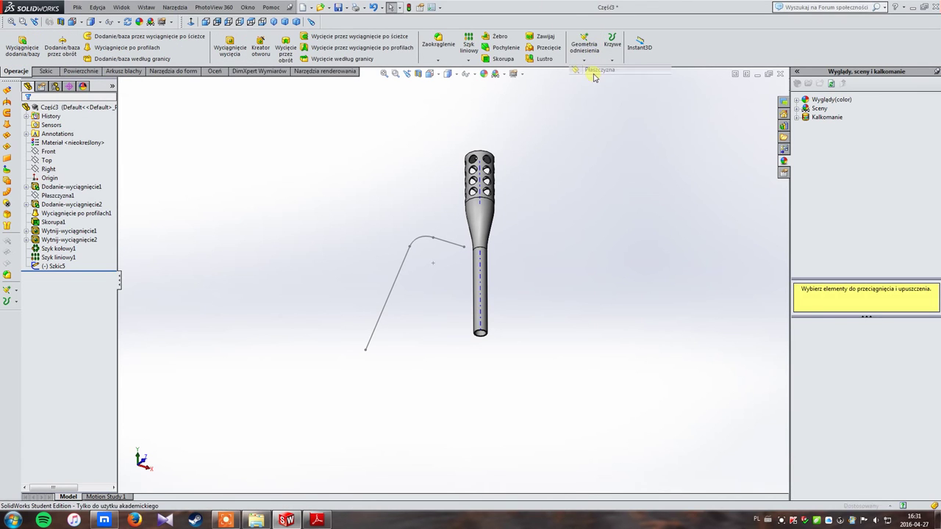
left_click(367, 350)
left_click(390, 306)
mouse_move(436, 287)
middle_mouse_down()
mouse_move(388, 360)
mouse_move(399, 337)
middle_mouse_up()
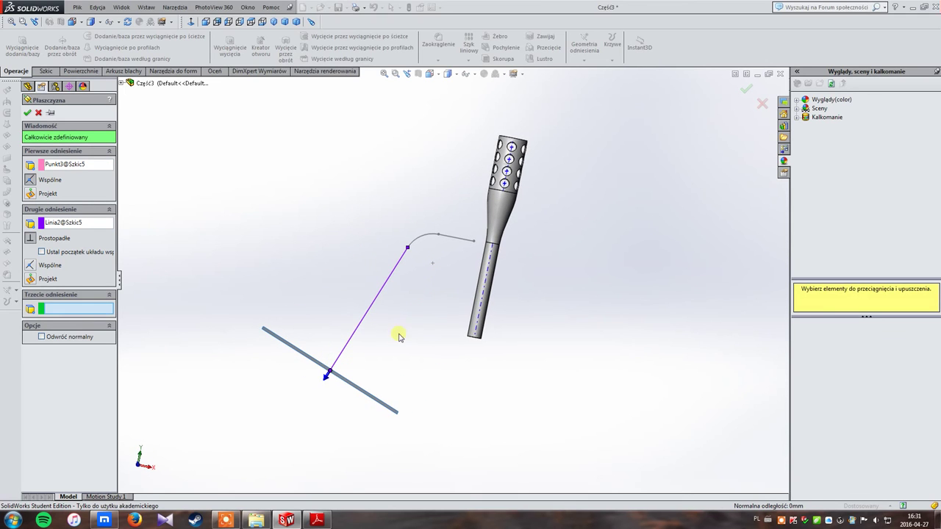
left_click(27, 112)
middle_click_drag(319, 271, 374, 246)
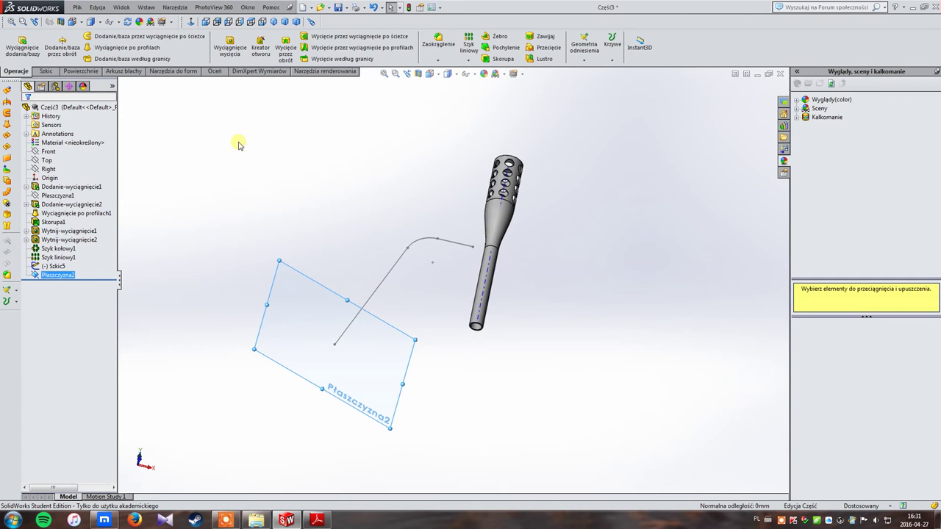
Sketch a circle of radius about 15.84 at the path's end point in Szkic6.
left_click(47, 72)
left_click(79, 37)
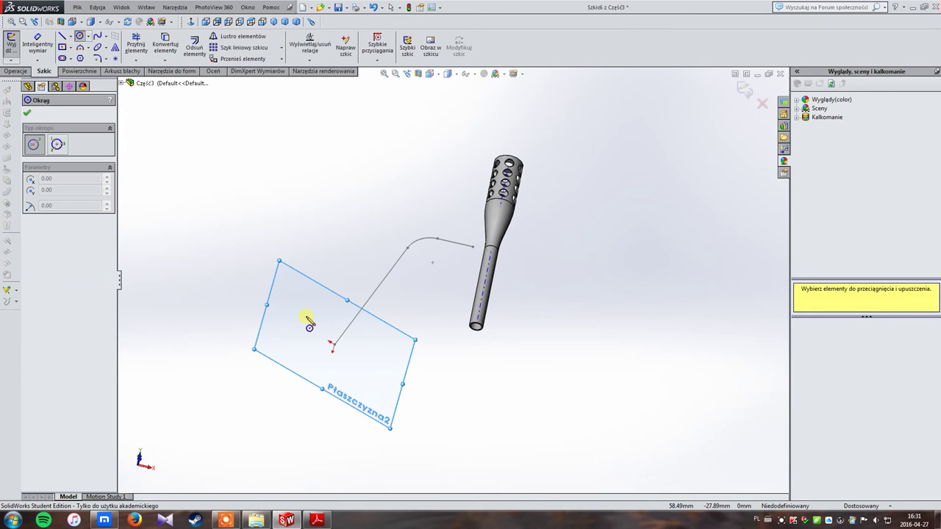
left_click(331, 344)
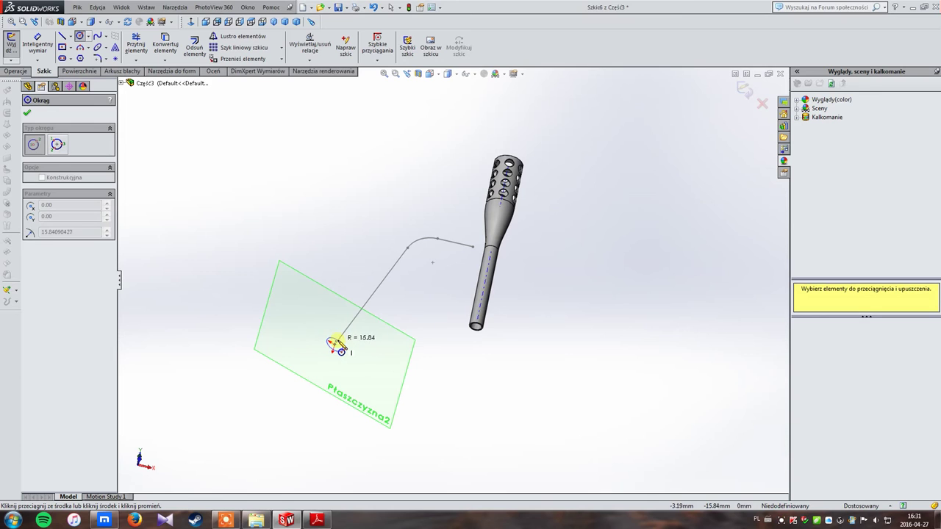
left_click(339, 344)
middle_click_drag(389, 349, 380, 370)
key("Escape")
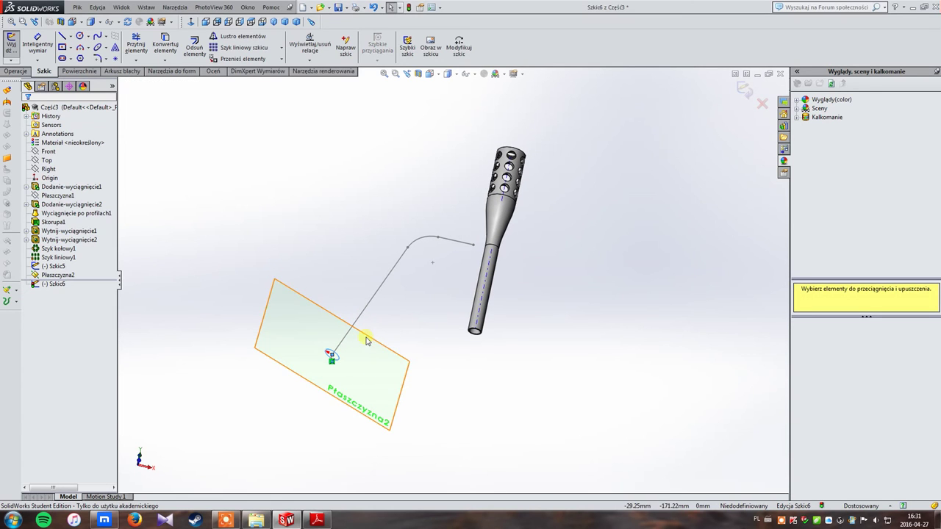
left_click(24, 71)
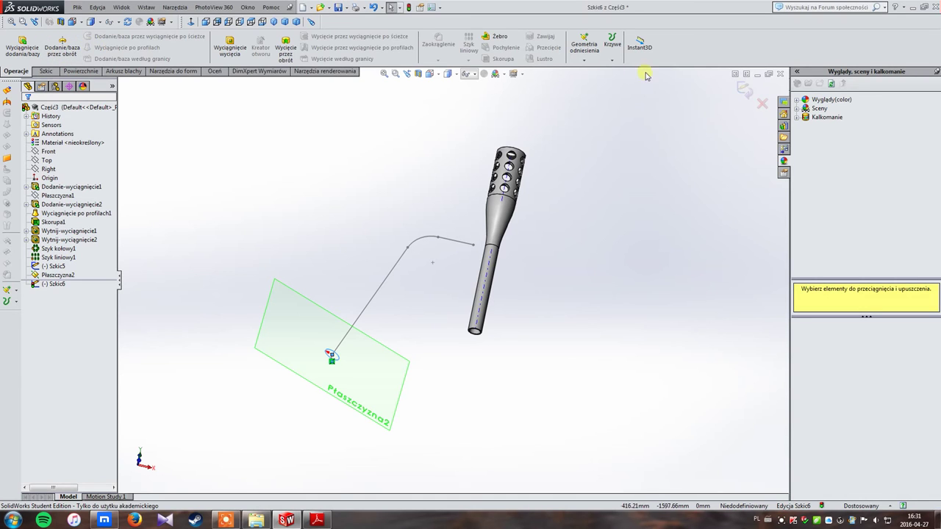
Sweep the Szkic6 circle along the Szkic5 path to create Wyciągnięcie po ścieżce1.
left_click(744, 88)
left_click(136, 39)
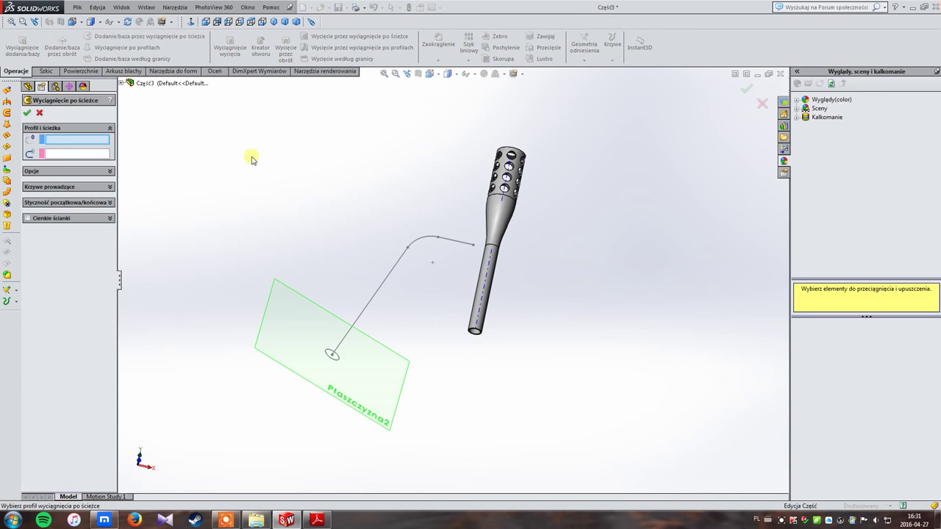
left_click(339, 358)
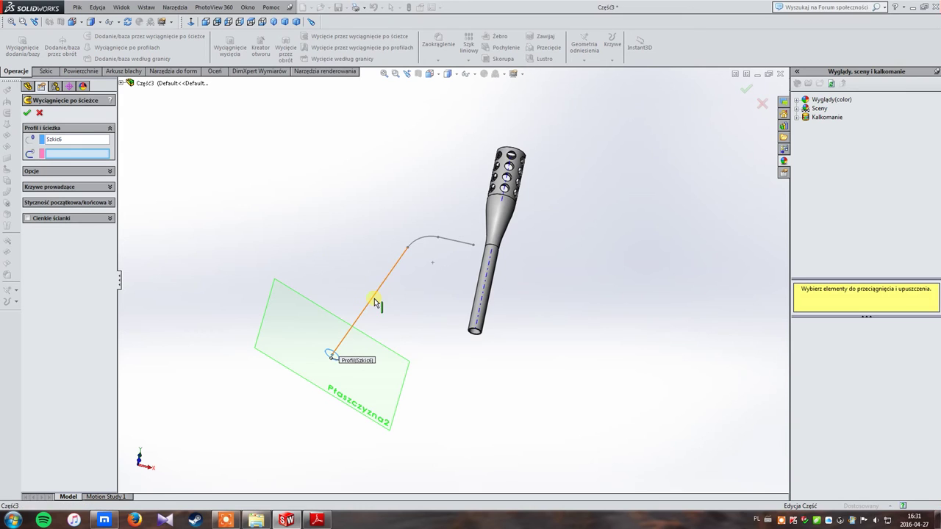
left_click(374, 304)
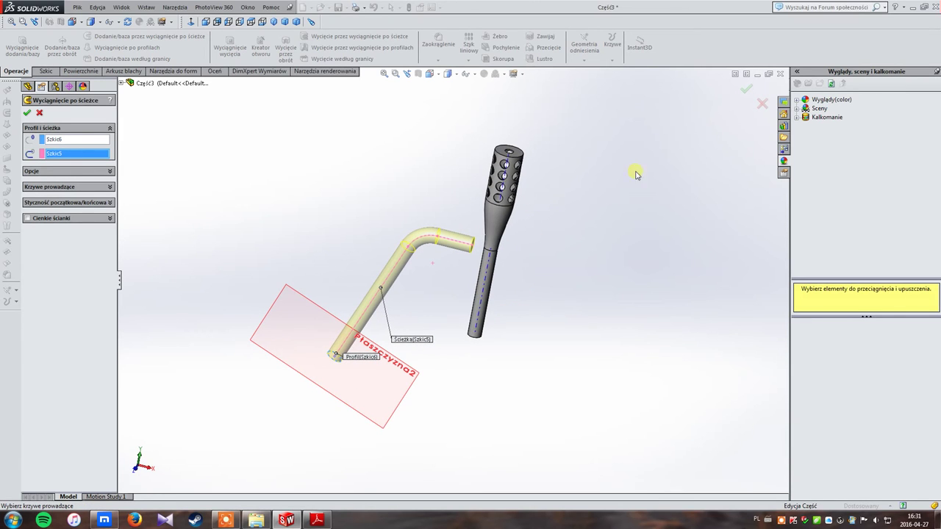
left_click(748, 88)
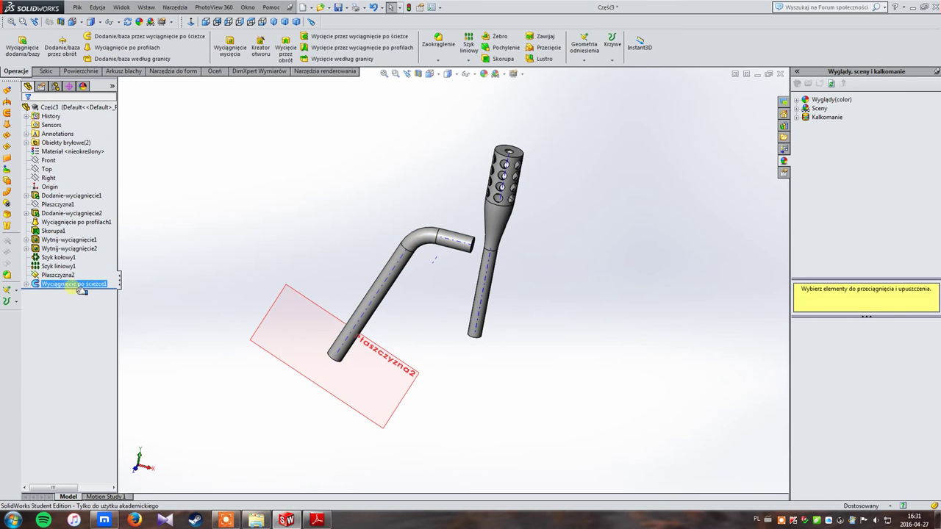
Expand the sweep in the feature tree and open and close its path sketch Szkic5.
right_click(74, 284)
left_click(65, 286)
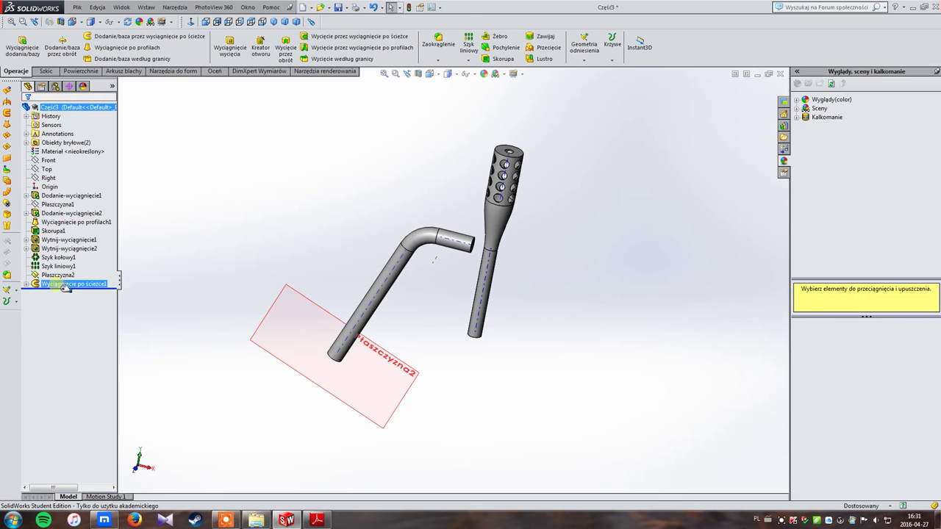
left_click(25, 284)
left_click(62, 293)
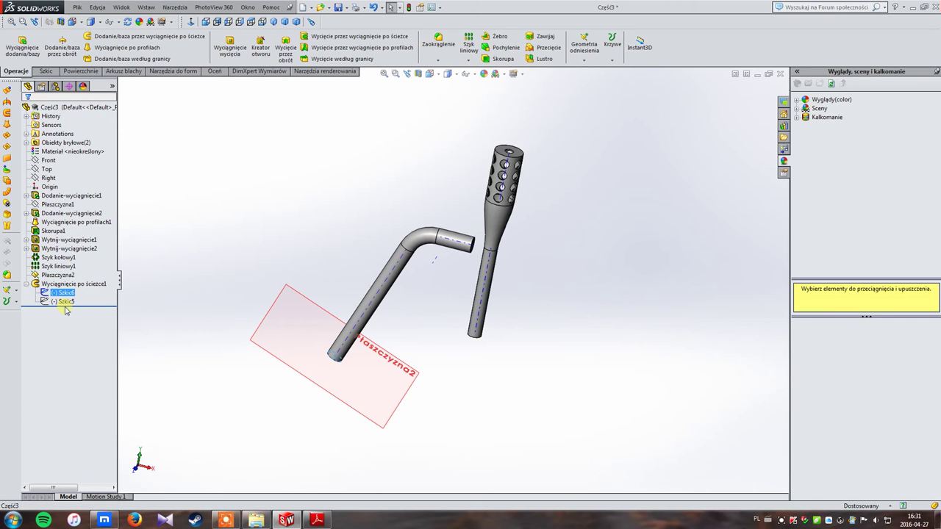
left_click(65, 302)
left_click(70, 276)
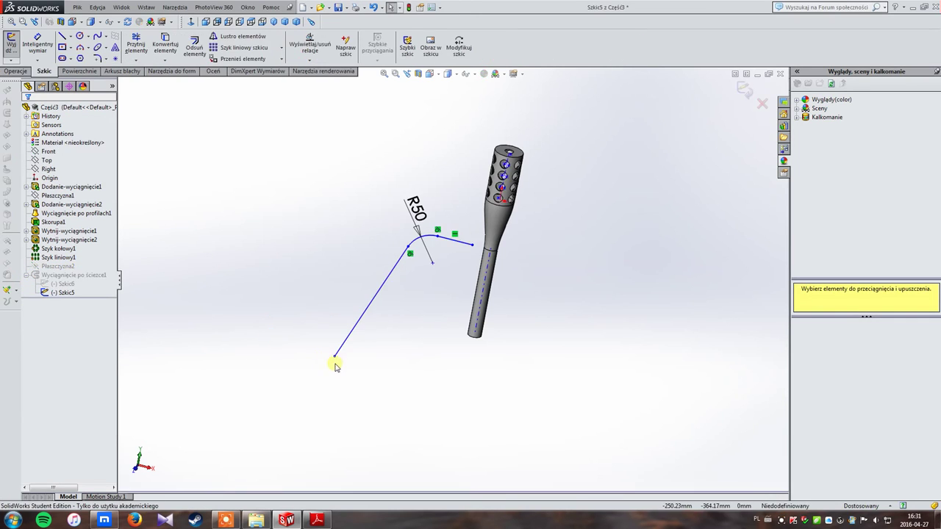
left_click(744, 90)
left_click(64, 294)
left_click(68, 301)
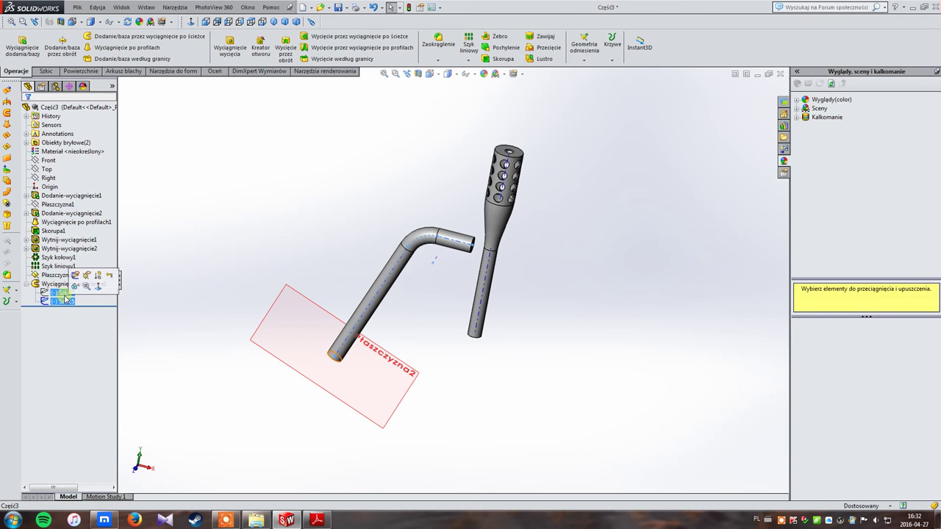
left_click(64, 293)
left_click(67, 302)
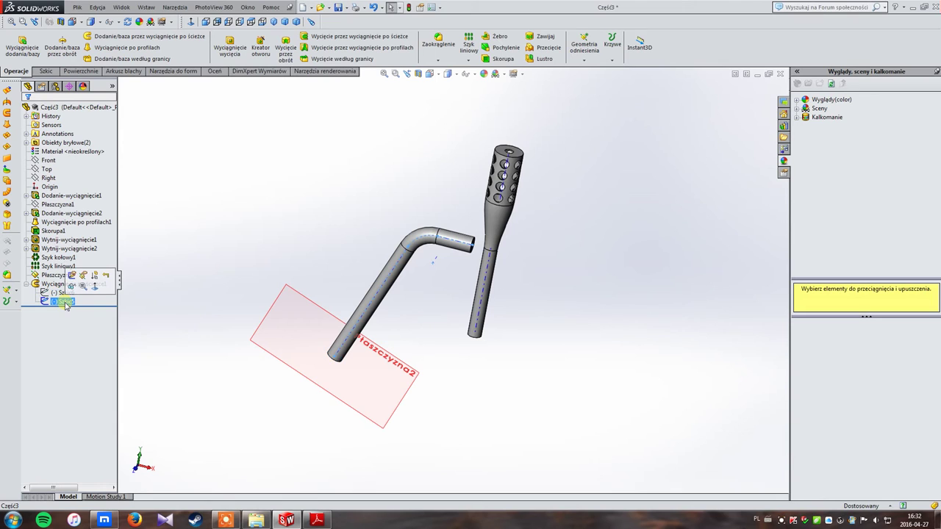
Edit Szkic6 and shrink the profile circle to 13.30 mm diameter.
left_click(61, 293)
left_click(70, 267)
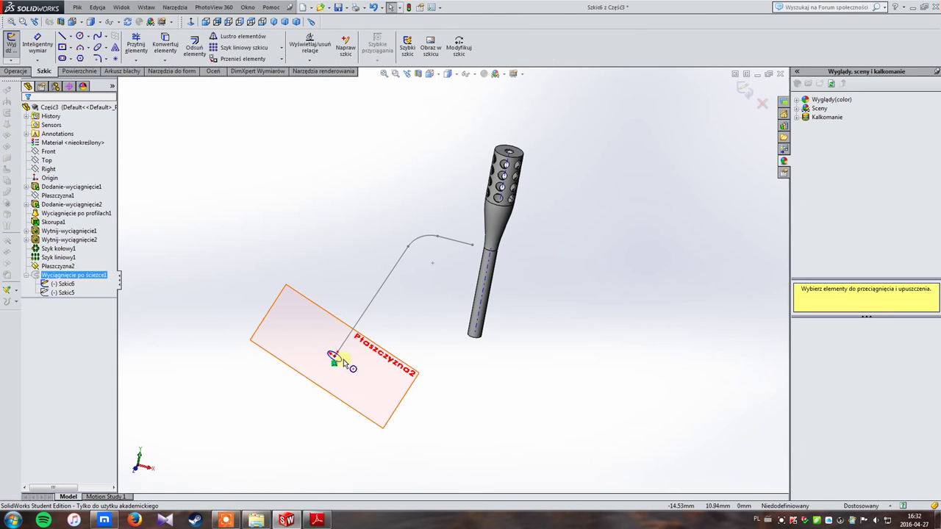
scroll(392, 321, "down", 5)
scroll(595, 221, "down", 1)
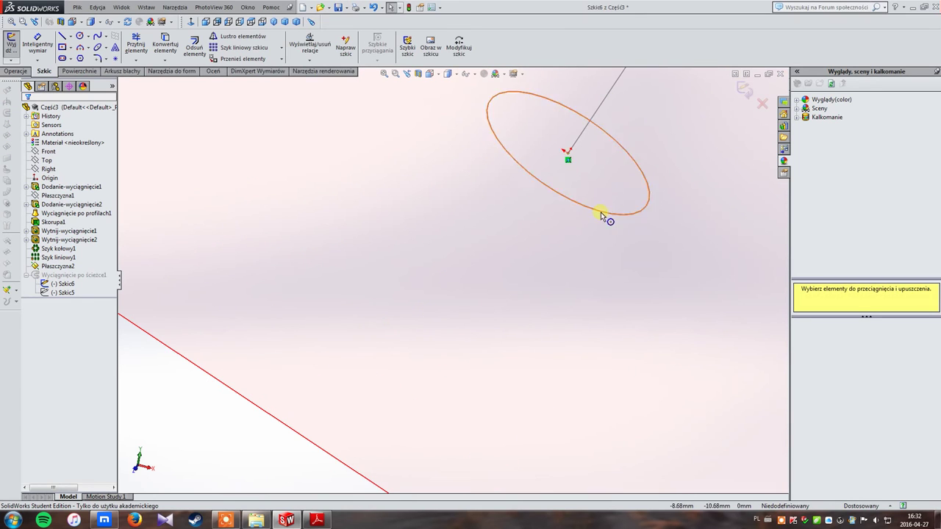
left_click_drag(603, 210, 603, 185)
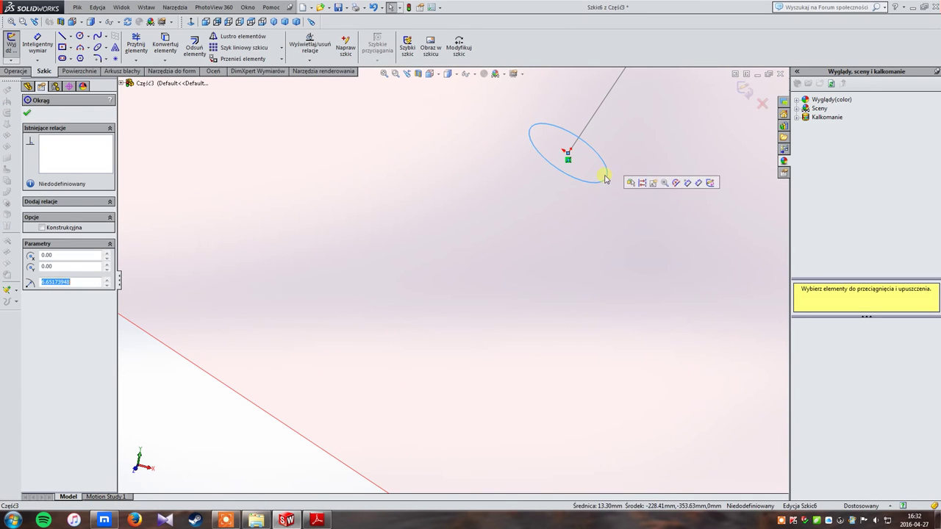
left_click(744, 88)
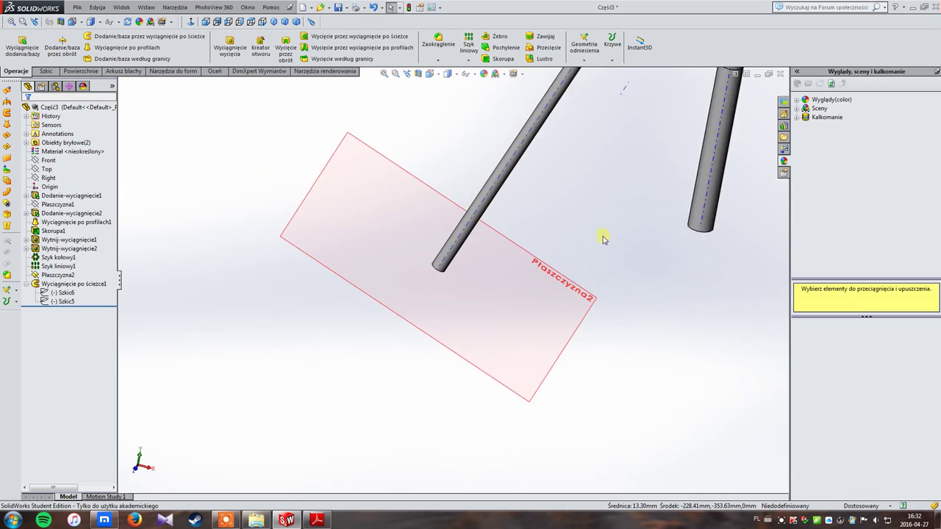
Hide Płaszczyzna2 and select the flat face at the tube's short end.
mouse_move(603, 257)
middle_mouse_down()
mouse_move(528, 234)
mouse_move(534, 306)
middle_mouse_up()
right_click(534, 305)
left_click(556, 285)
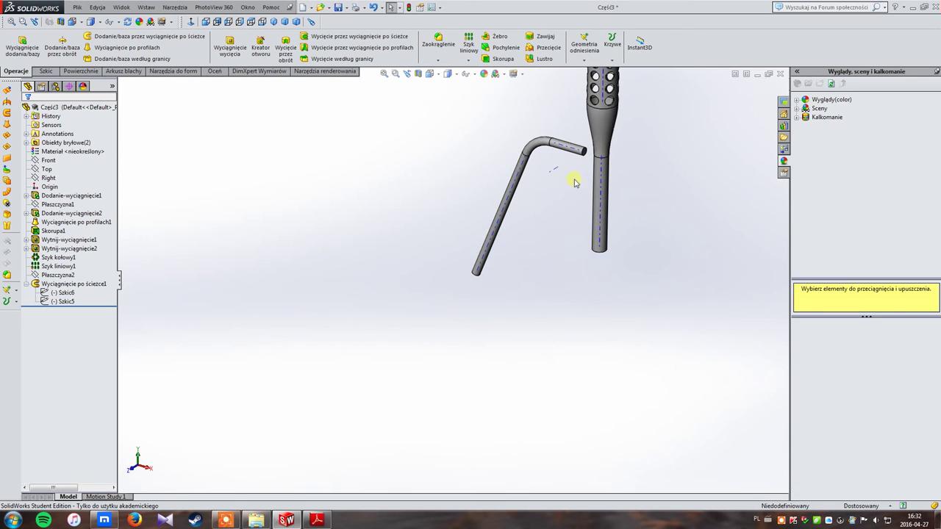
scroll(566, 178, "down", 5)
left_click(486, 249)
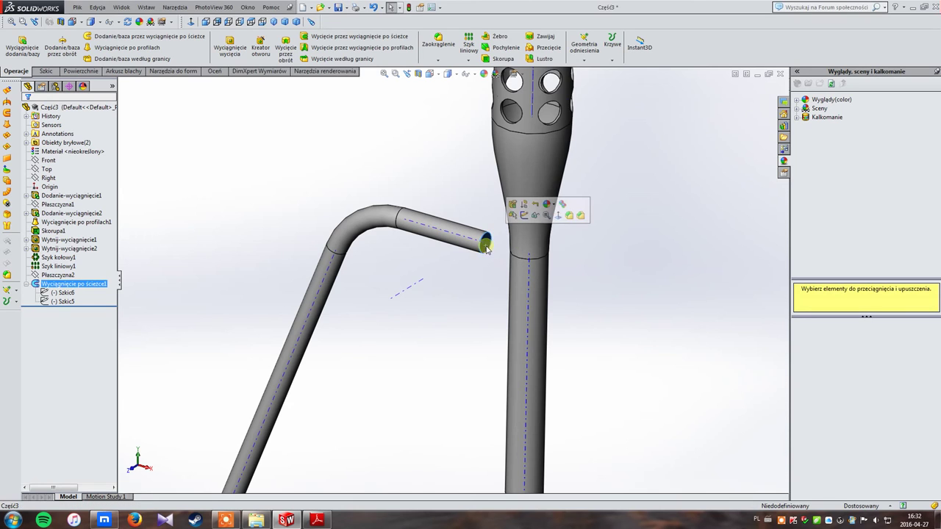
scroll(489, 251, "down", 3)
scroll(492, 254, "down", 2)
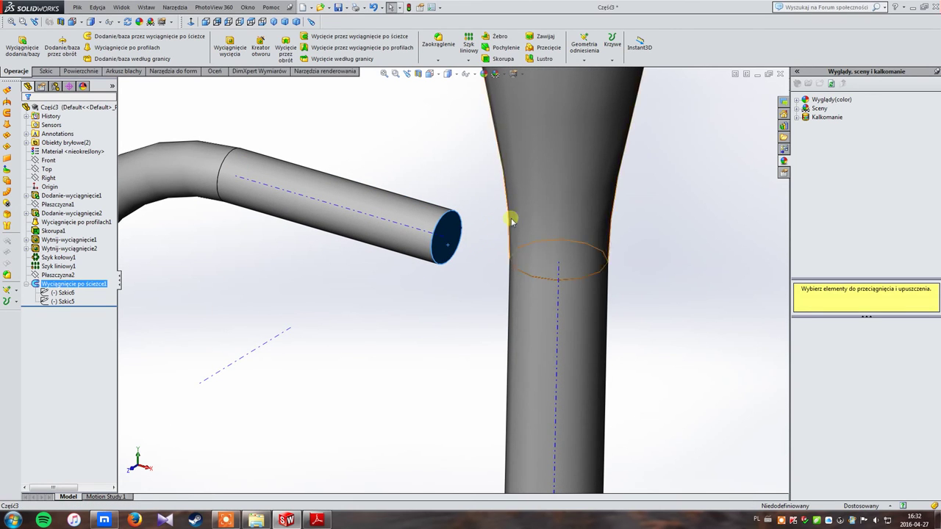
Draw a circle of radius about 6.65 from the end face's centre to its outer edge in Szkic7.
left_click(46, 70)
left_click(80, 35)
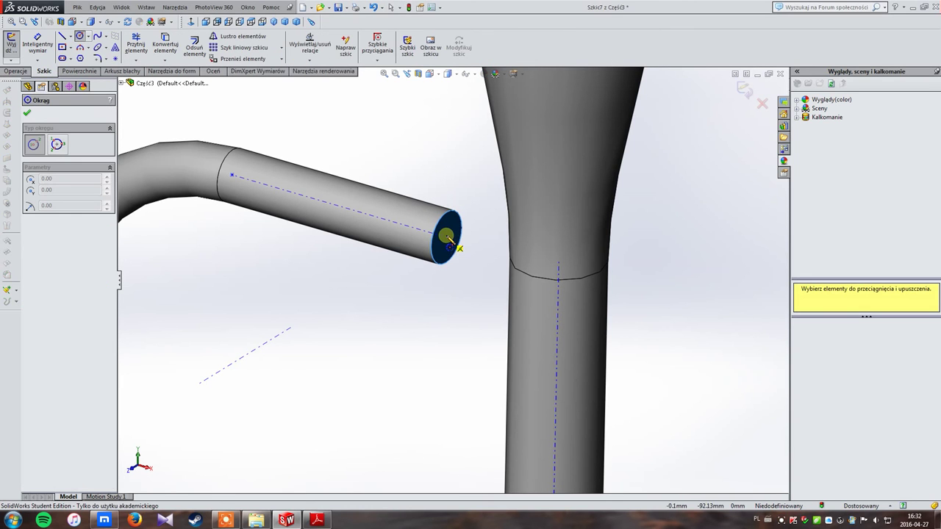
scroll(447, 239, "down", 3)
scroll(447, 242, "down", 3)
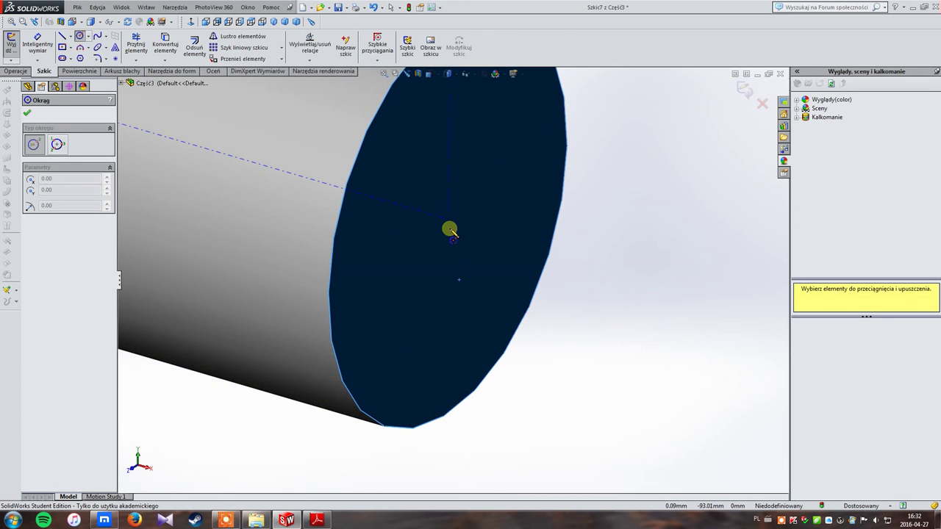
left_click(447, 220)
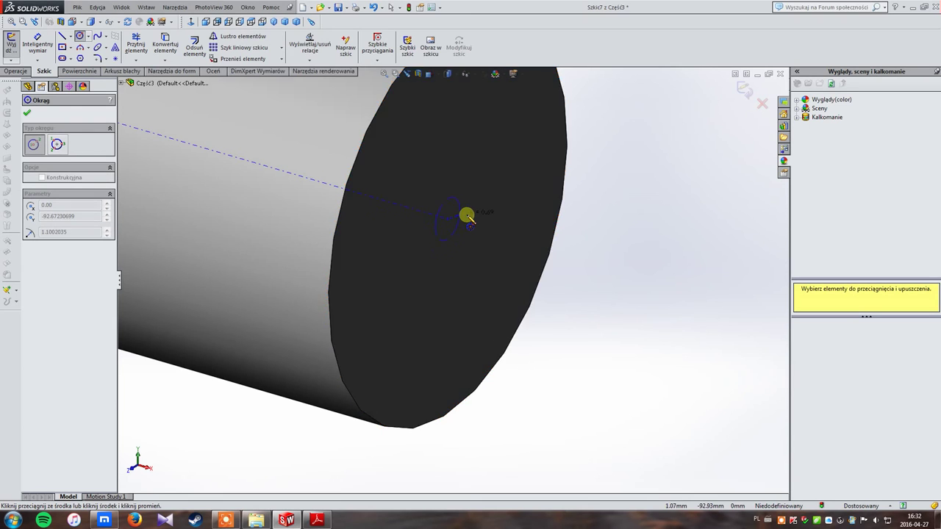
scroll(463, 218, "up", 5)
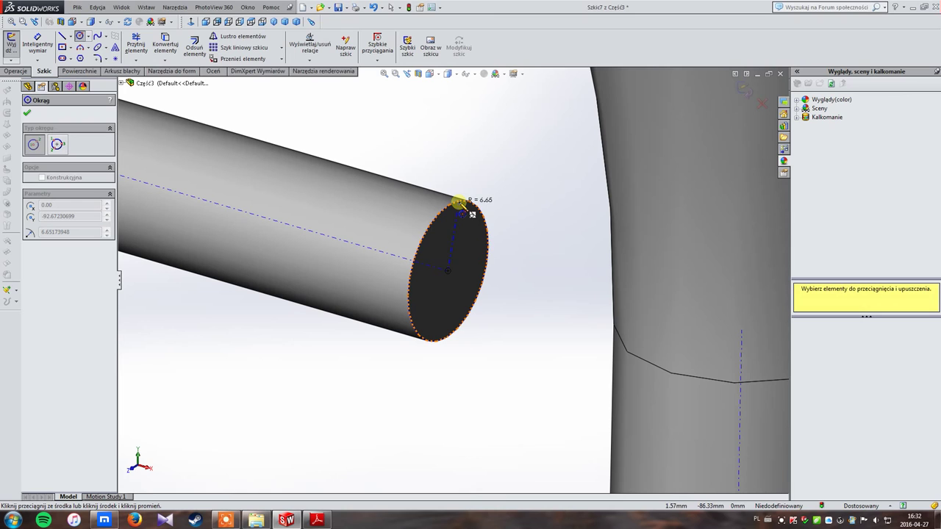
left_click(457, 202)
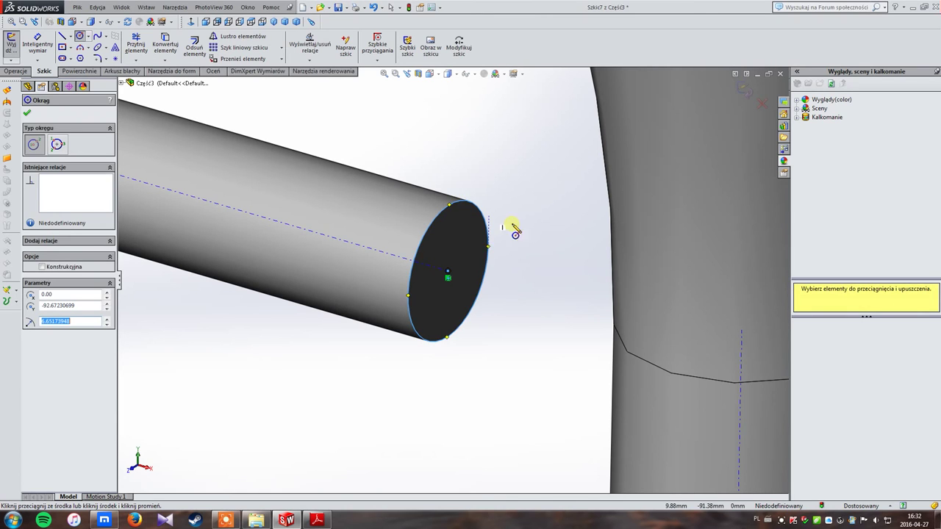
key("Escape")
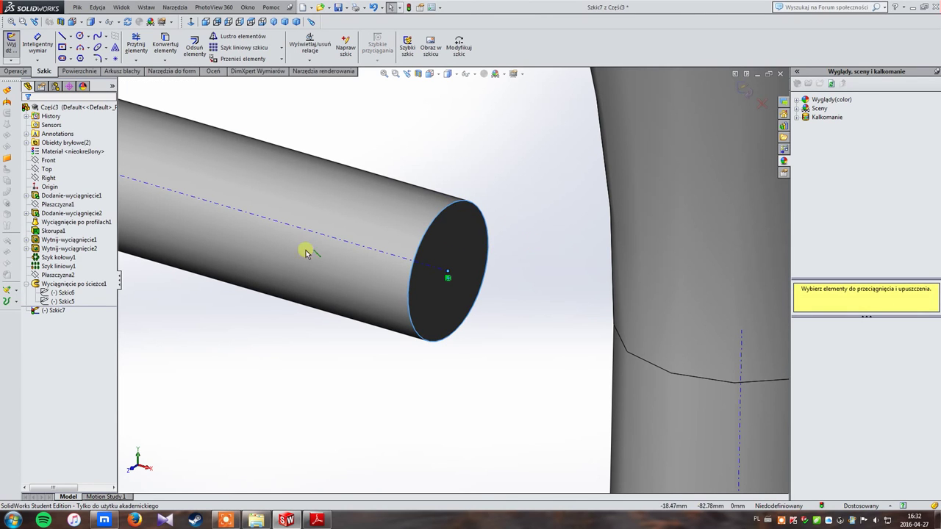
left_click(58, 311)
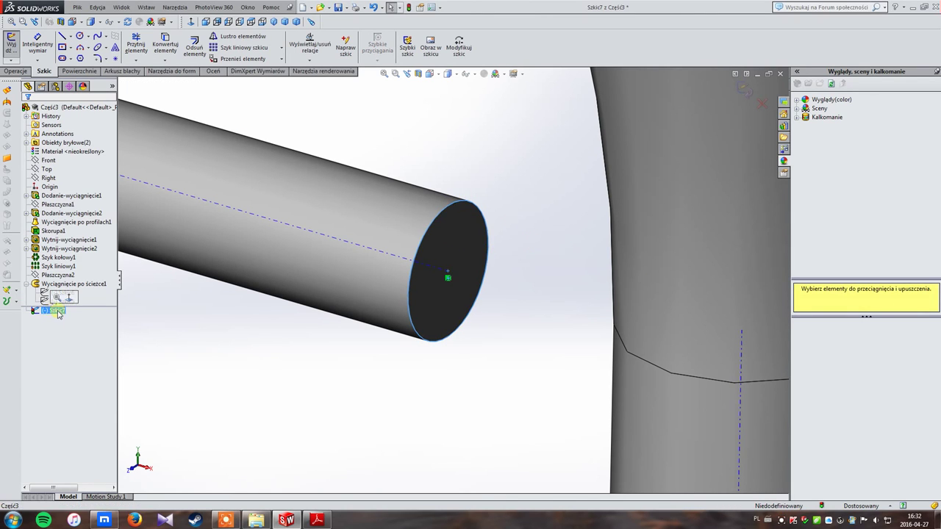
left_click(16, 71)
Extrude Szkic7 with end condition Do następnej, creating Dodanie-wyciągnięcie3 joining the leg to the rod.
left_click(22, 46)
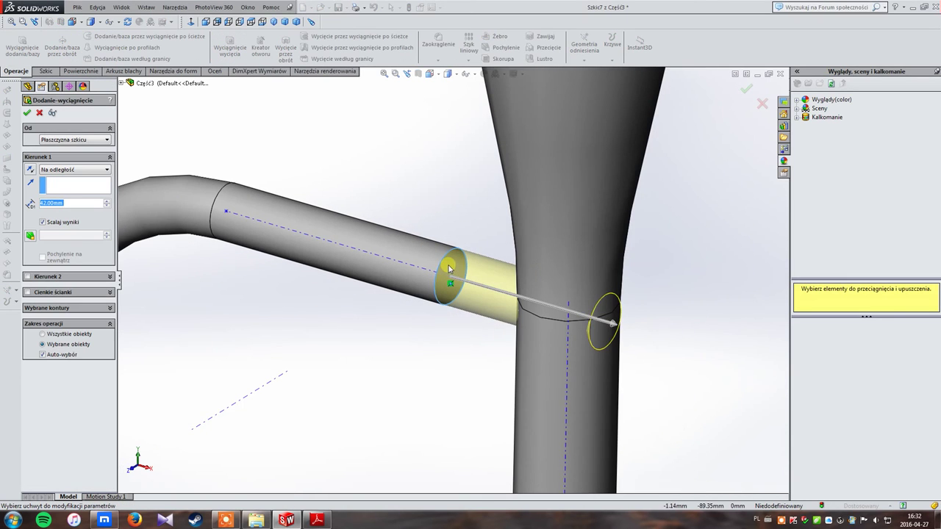
left_click(91, 170)
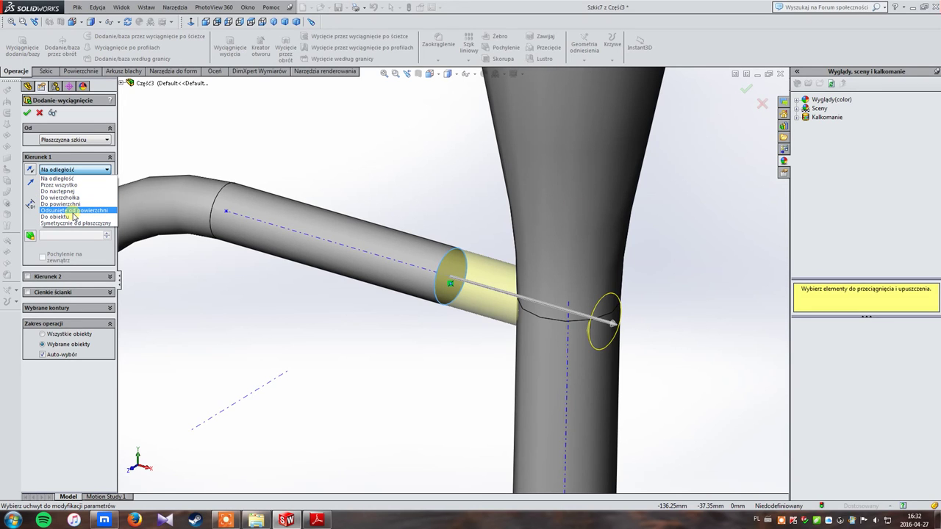
left_click(67, 191)
middle_click_drag(353, 253, 443, 272)
mouse_move(525, 287)
middle_mouse_down()
mouse_move(668, 210)
mouse_move(661, 217)
middle_mouse_up()
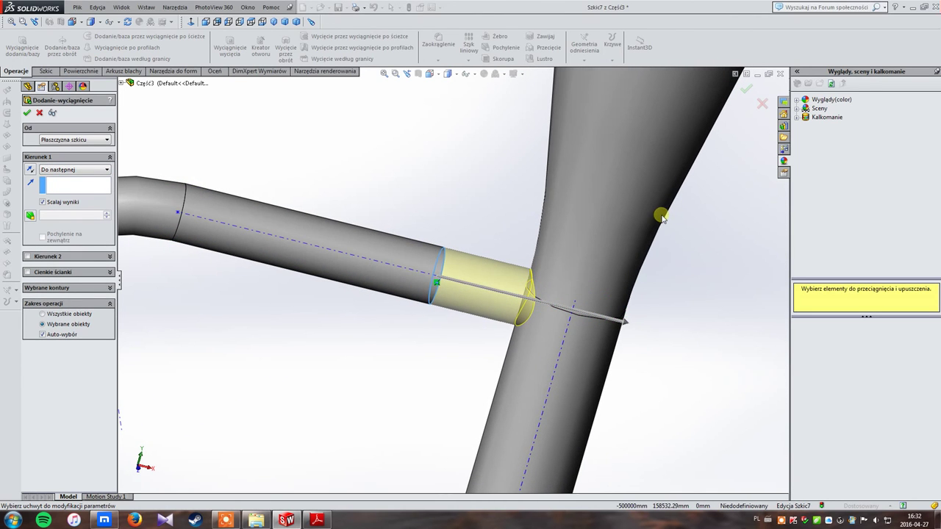
left_click(746, 90)
mouse_move(739, 269)
middle_mouse_down()
mouse_move(725, 285)
mouse_move(357, 288)
mouse_move(165, 403)
middle_mouse_up()
mouse_move(504, 294)
middle_mouse_down()
mouse_move(571, 242)
mouse_move(567, 169)
mouse_move(551, 262)
mouse_move(596, 179)
middle_mouse_up()
Begin a new reference plane near the post's lower end, then cancel it without adding a plane.
left_click(585, 52)
left_click(596, 69)
mouse_move(591, 76)
middle_mouse_down()
mouse_move(590, 162)
mouse_move(573, 242)
middle_mouse_up()
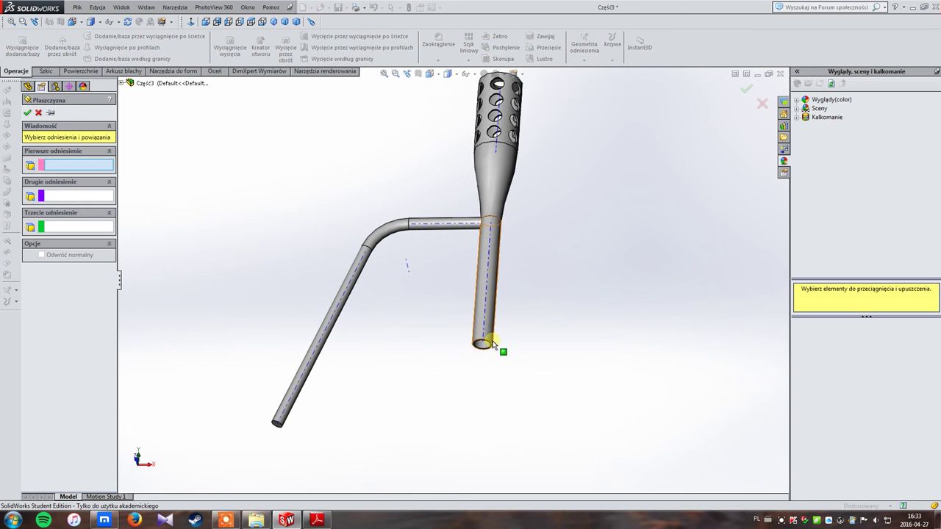
scroll(492, 344, "down", 2)
scroll(489, 346, "down", 2)
mouse_move(484, 316)
middle_mouse_down()
mouse_move(505, 183)
mouse_move(499, 243)
middle_mouse_up()
key("ctrl+7")
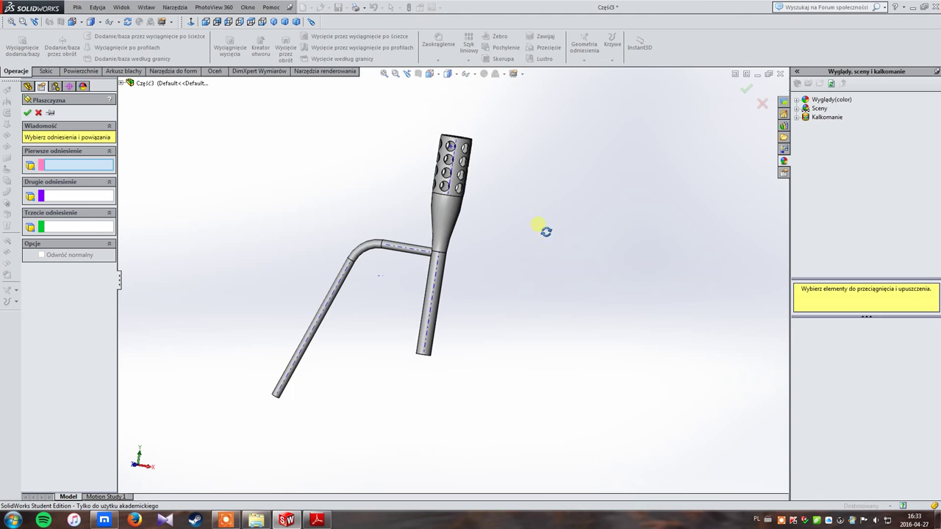
left_click(762, 103)
Select Wyciągnięcie po ścieżce1 and Dodanie-wyciągnięcie3 together in the FeatureManager tree.
middle_click_drag(564, 204, 438, 251)
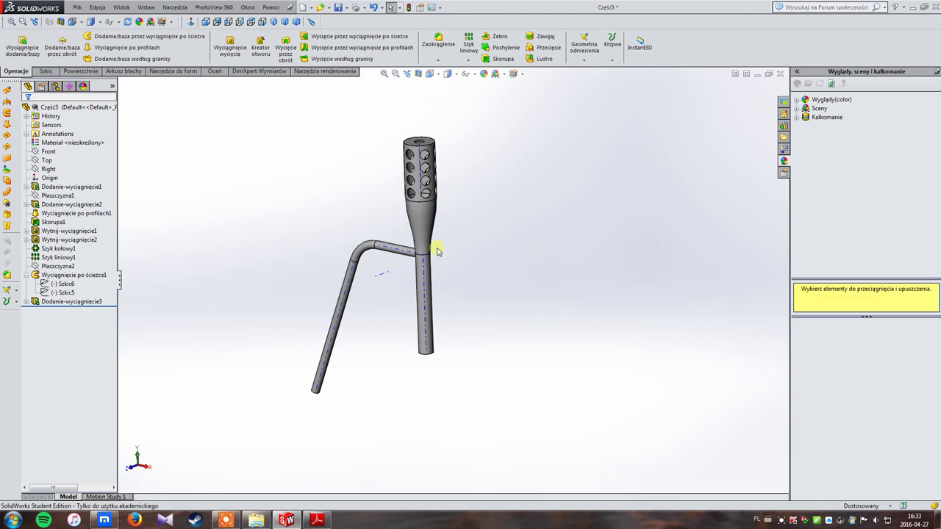
left_click(73, 275, "ctrl")
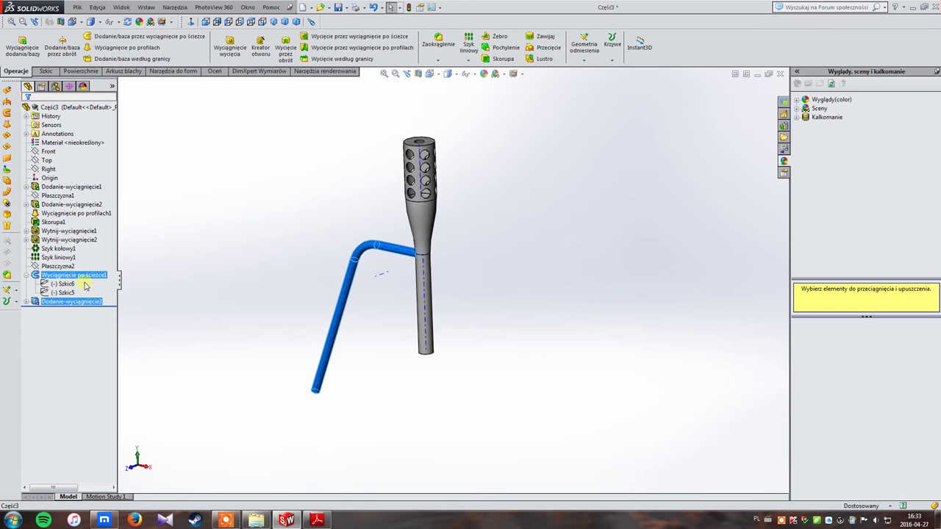
left_click(191, 260)
left_click(77, 275)
left_click(88, 301, "ctrl")
middle_click_drag(151, 285, 224, 261)
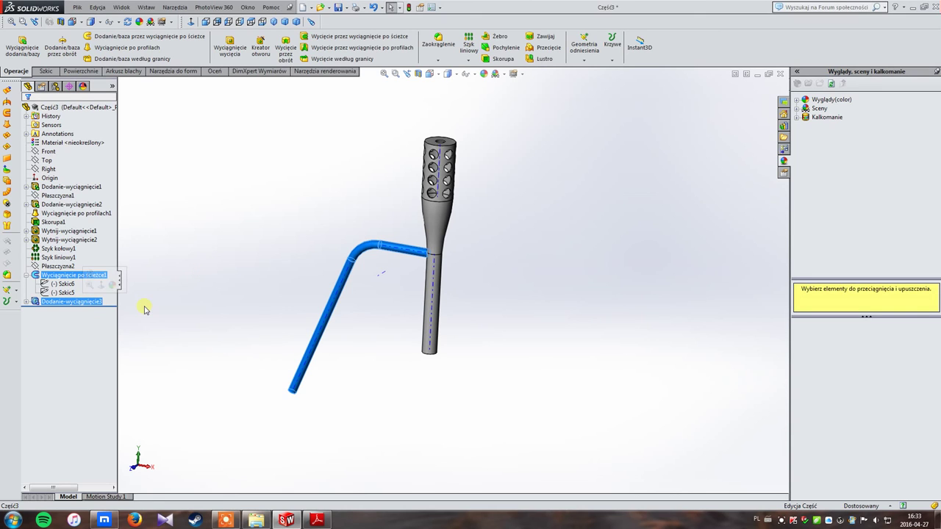
middle_click_drag(272, 238, 300, 225)
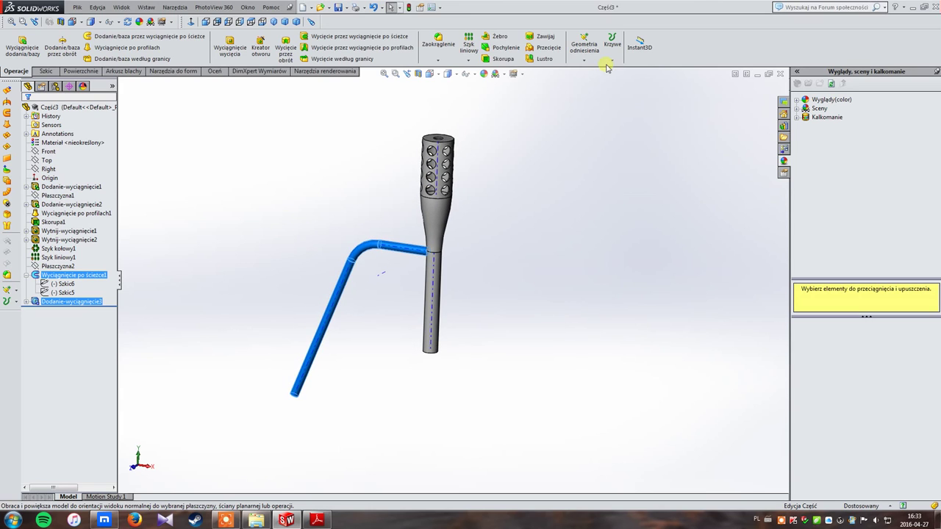
Make a 3-instance circular pattern of the leg features about Oś<1>, then undo it.
left_click(470, 62)
left_click(491, 78)
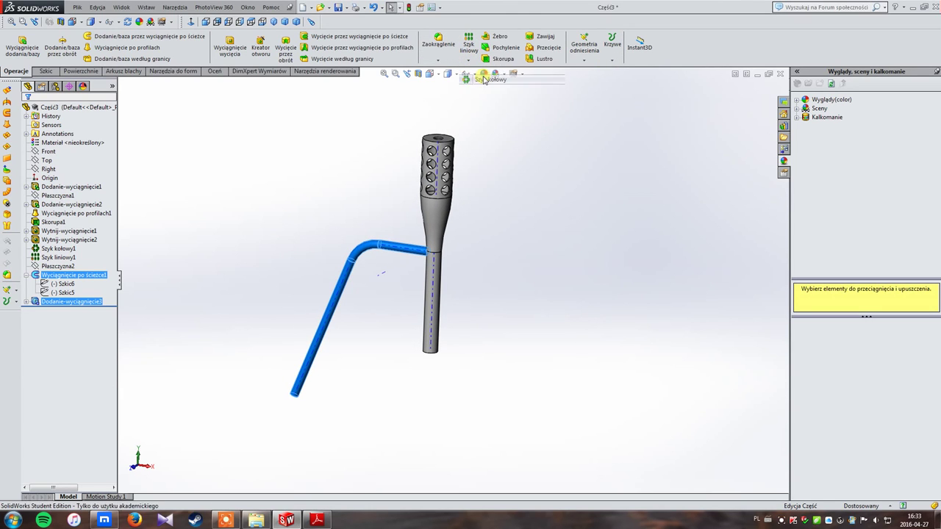
left_click(440, 289)
middle_click_drag(525, 300, 534, 309)
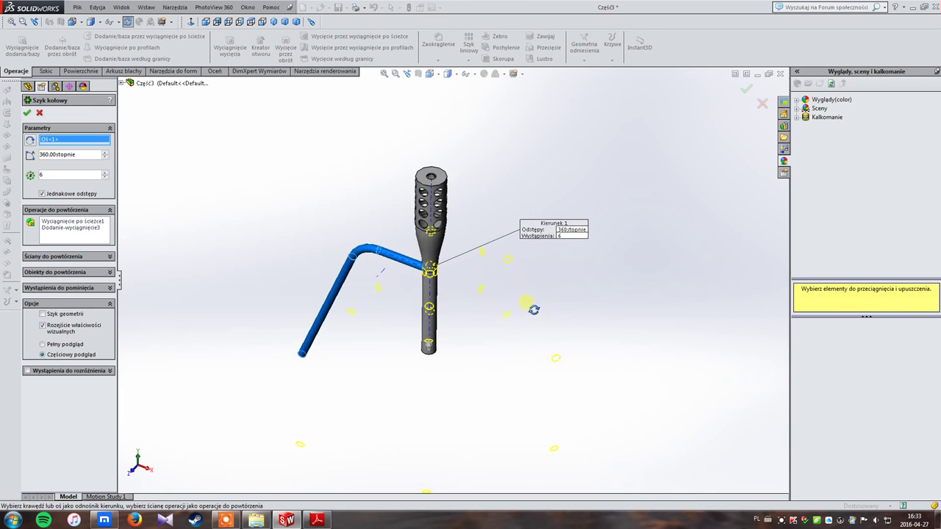
left_click(105, 177)
left_click(106, 177)
left_click(105, 177)
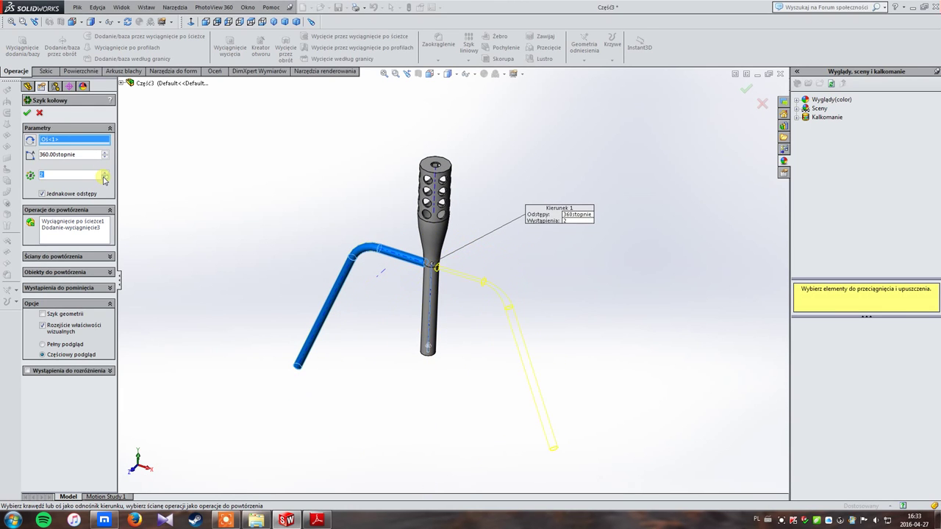
left_click(27, 113)
middle_click_drag(275, 170, 265, 163)
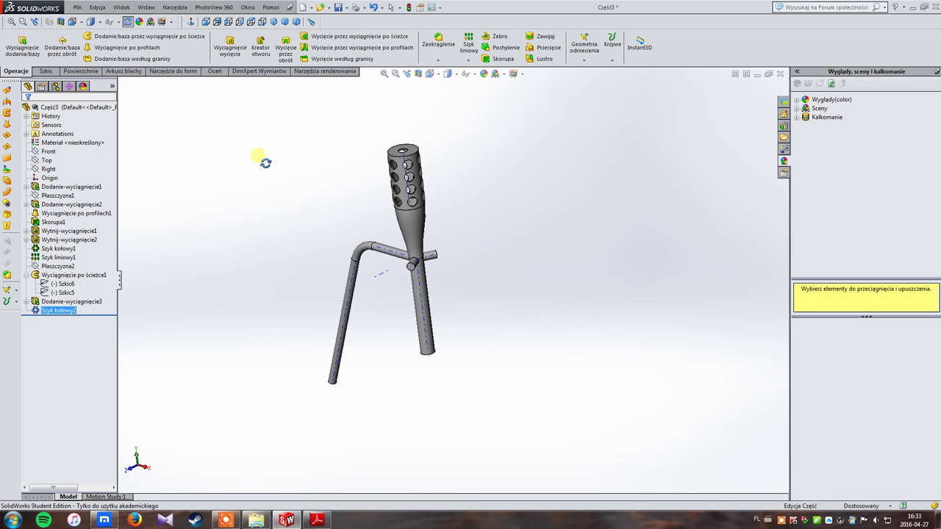
key("ctrl+z")
Reselect Dodanie-wyciągnięcie3 and the leg tube and recreate the 3-copy circular pattern about Oś<1>.
left_click(72, 301)
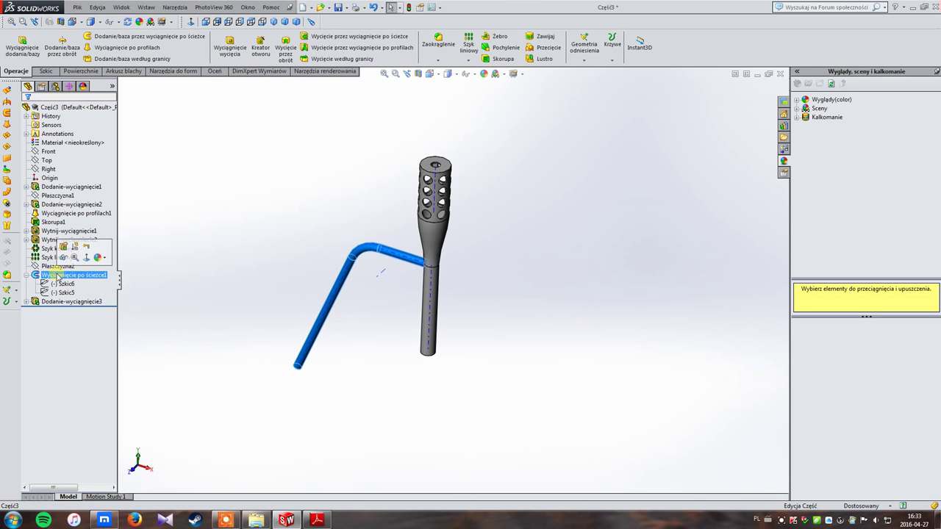
left_click(72, 302, "ctrl")
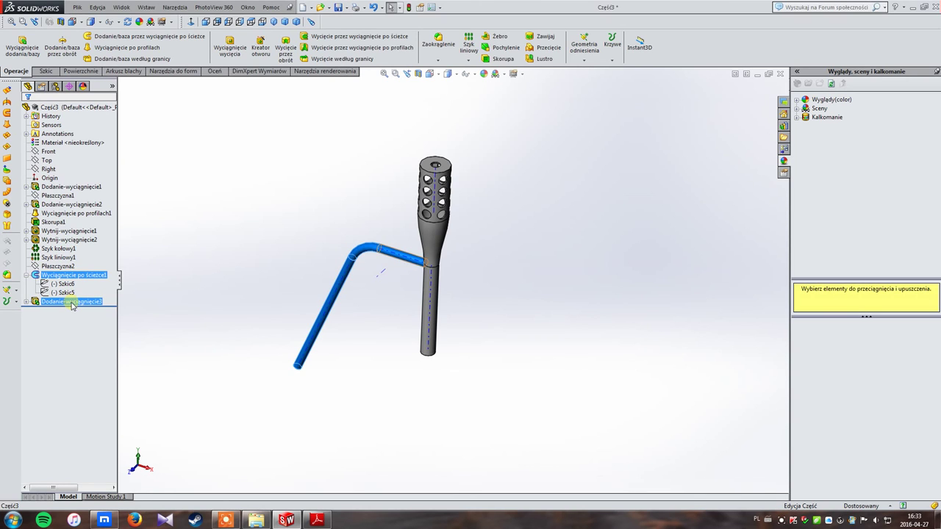
left_click(466, 61)
left_click(483, 82)
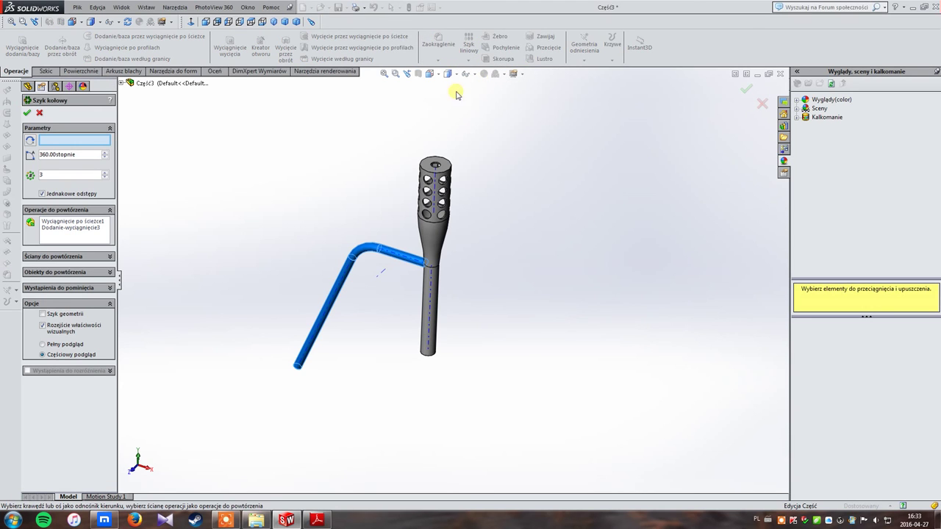
left_click(433, 297)
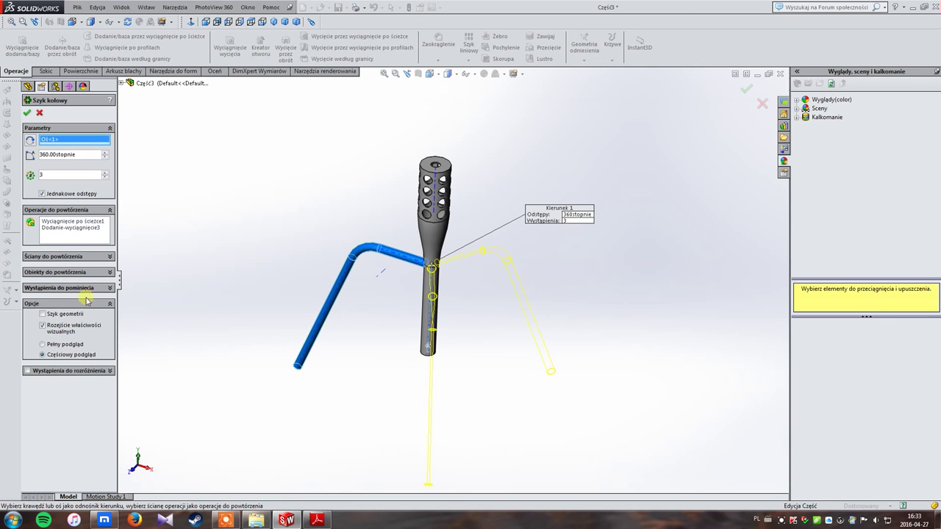
left_click(27, 114)
mouse_move(434, 279)
middle_mouse_down()
mouse_move(387, 272)
mouse_move(456, 273)
middle_mouse_up()
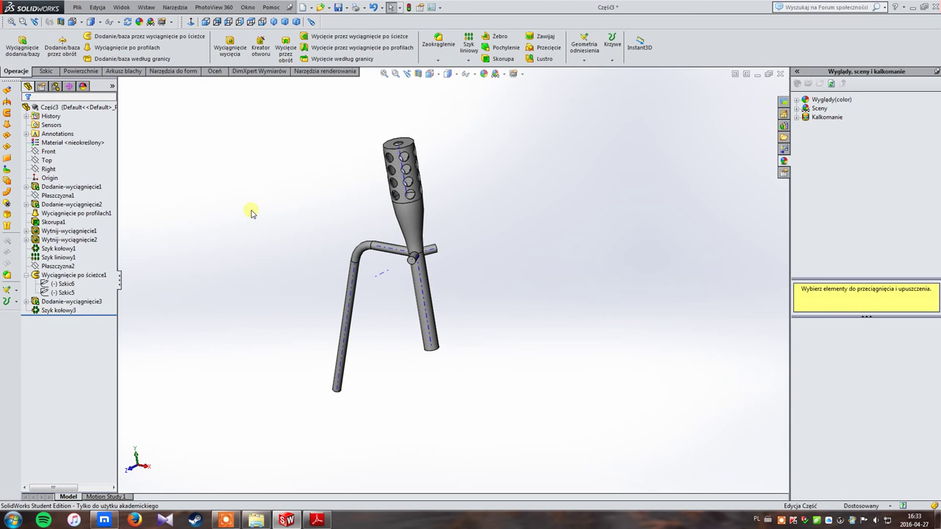
Circular-pattern Wyciągnięcie po ścieżce1 three times over 360° about axis Oś<1>.
left_click(438, 60)
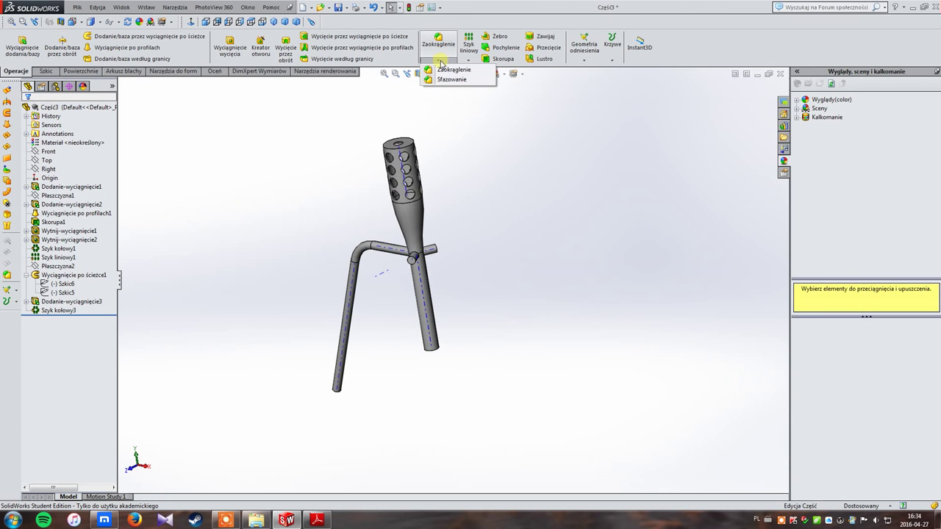
left_click(465, 62)
left_click(486, 79)
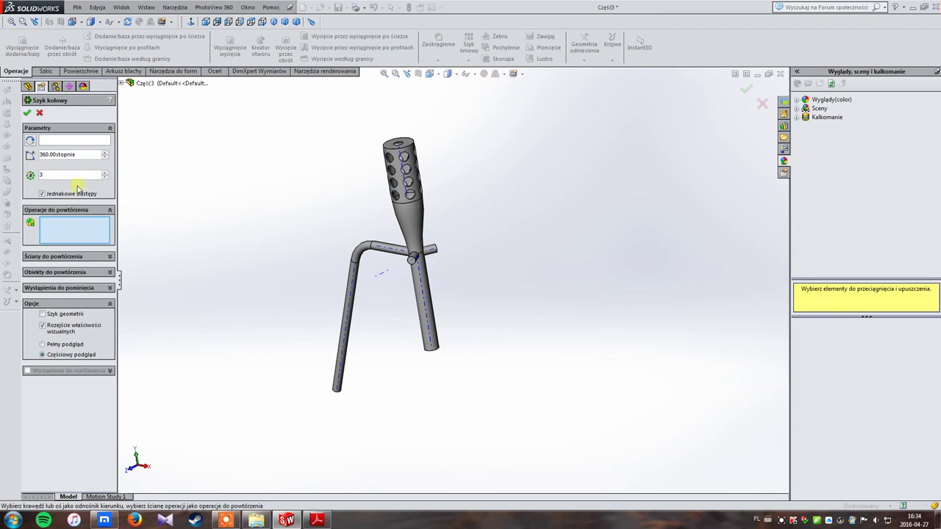
left_click(123, 88)
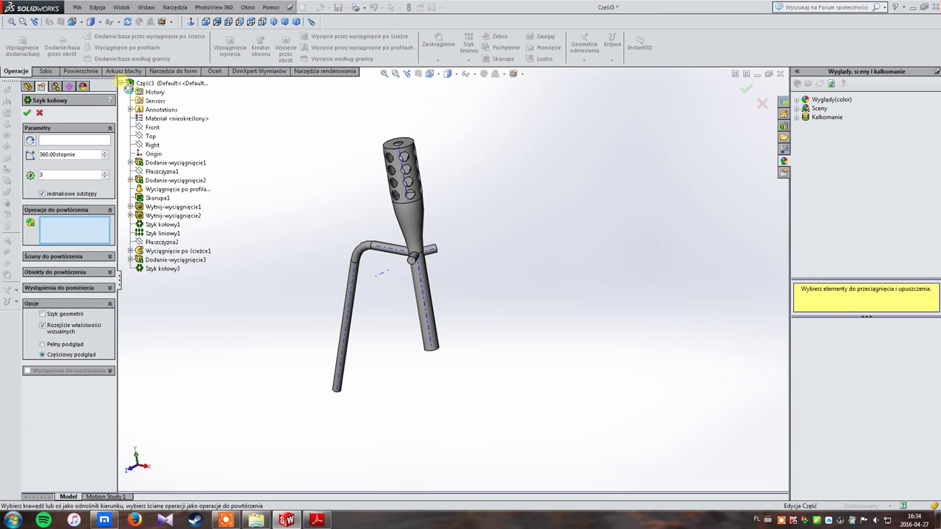
left_click(176, 251)
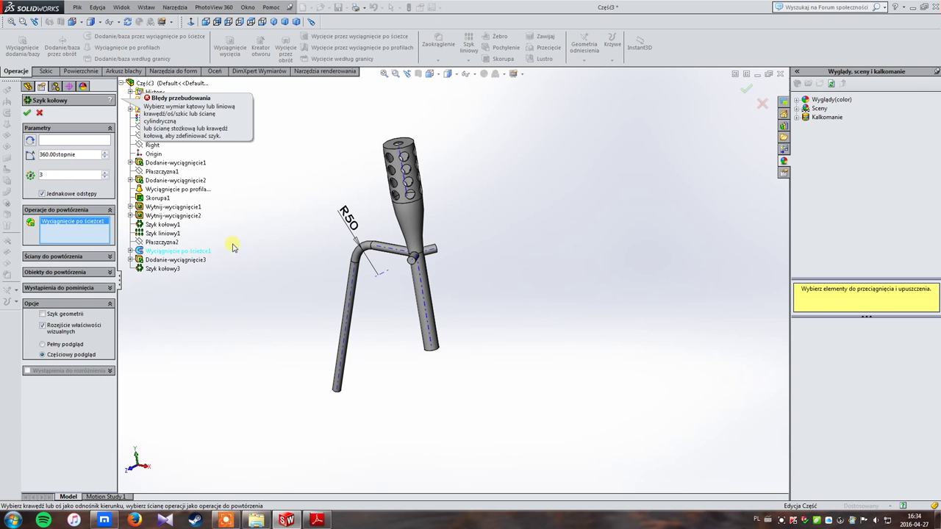
left_click(48, 141)
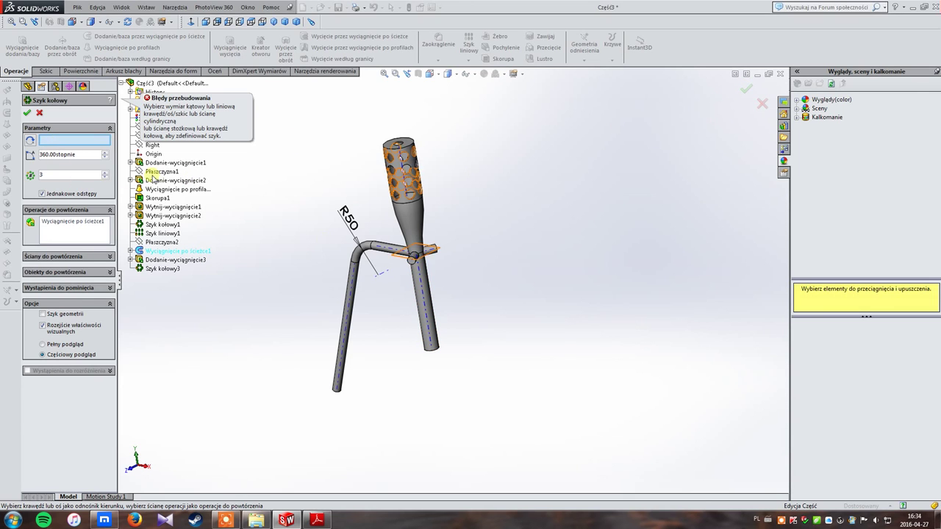
left_click(423, 293)
left_click(746, 87)
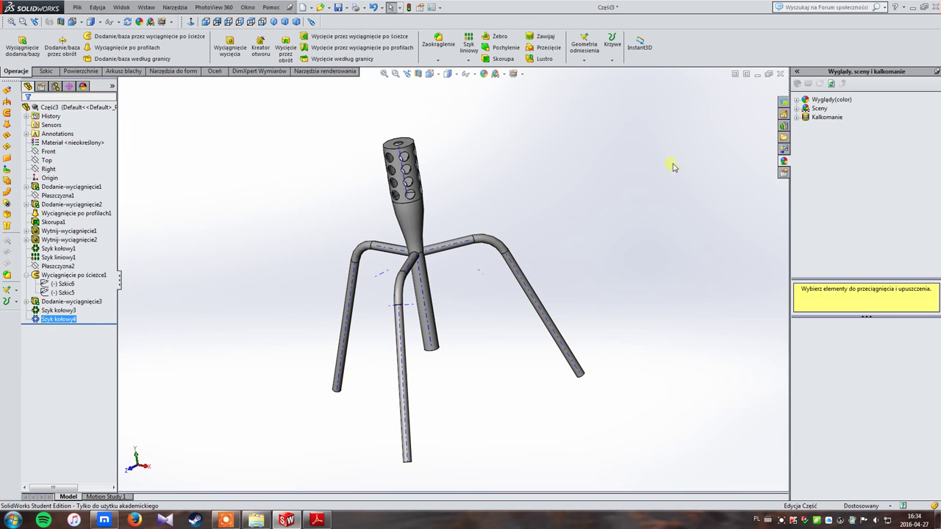
Turn off sketch visibility from the Hide/Show Items menu so the dashed lines disappear.
mouse_move(658, 200)
middle_mouse_down()
mouse_move(607, 260)
mouse_move(630, 275)
mouse_move(647, 236)
mouse_move(657, 242)
mouse_move(629, 262)
middle_mouse_up()
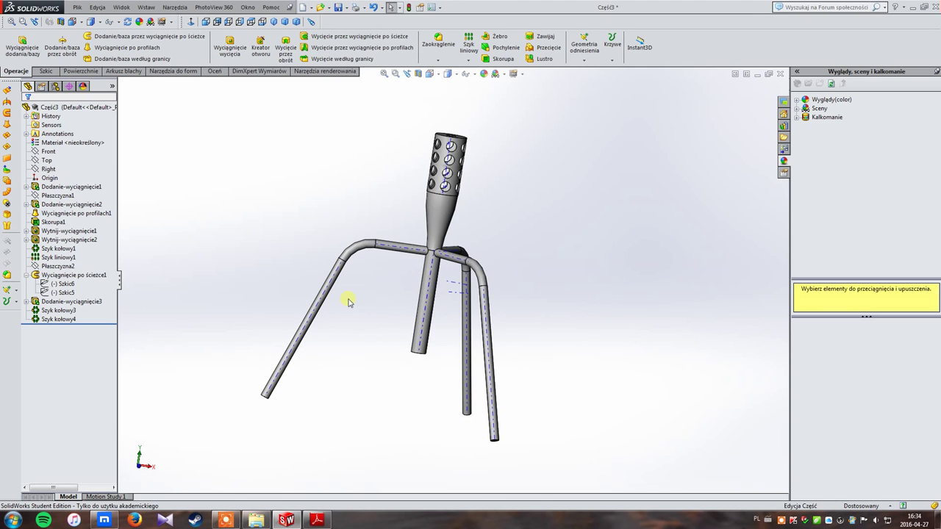
scroll(366, 296, "down", 3)
scroll(450, 228, "down", 3)
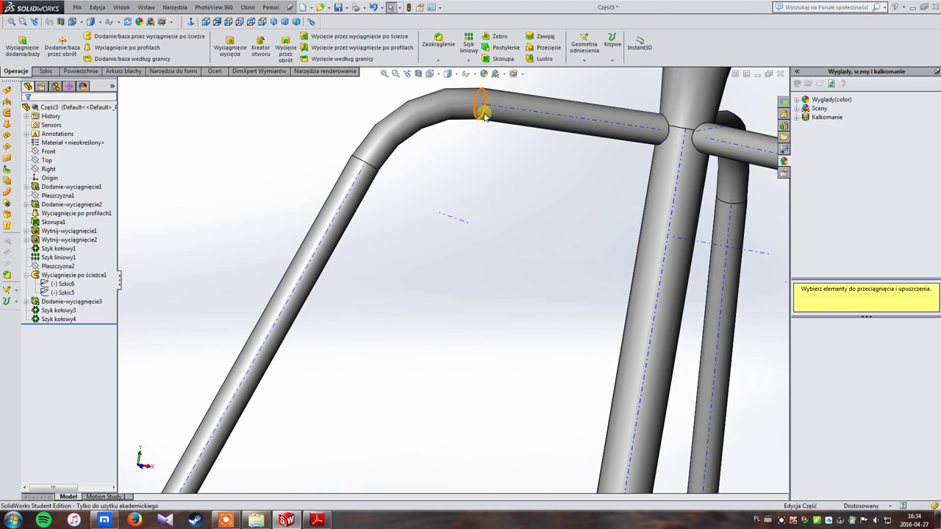
scroll(493, 120, "up", 5)
mouse_move(477, 220)
middle_mouse_down()
mouse_move(475, 270)
mouse_move(457, 230)
mouse_move(458, 269)
mouse_move(564, 289)
mouse_move(551, 206)
middle_mouse_up()
left_click(463, 75)
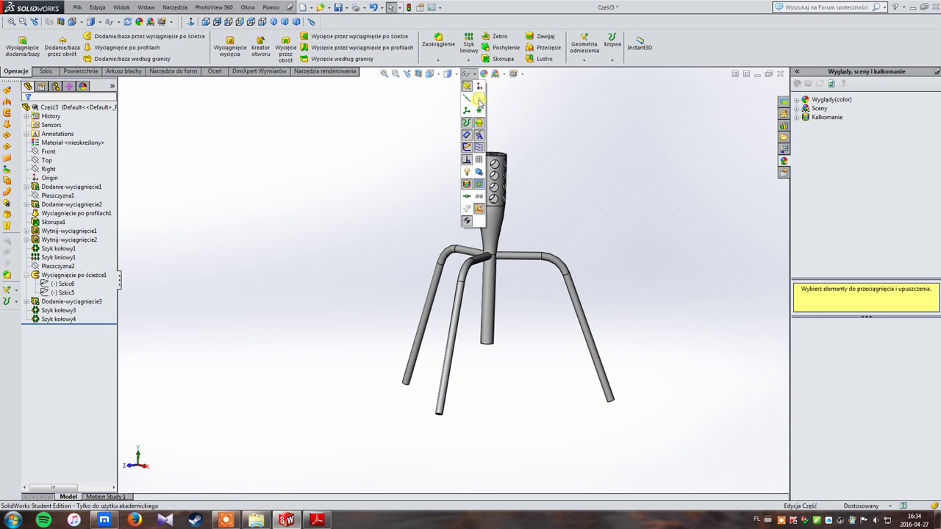
left_click(478, 101)
Orbit and zoom around the finished stand to inspect the three bent tube legs.
middle_click_drag(581, 203, 563, 245)
scroll(536, 273, "down", 3)
scroll(326, 294, "down", 3)
scroll(413, 285, "down", 2)
scroll(413, 285, "up", 4)
scroll(216, 265, "down", 2)
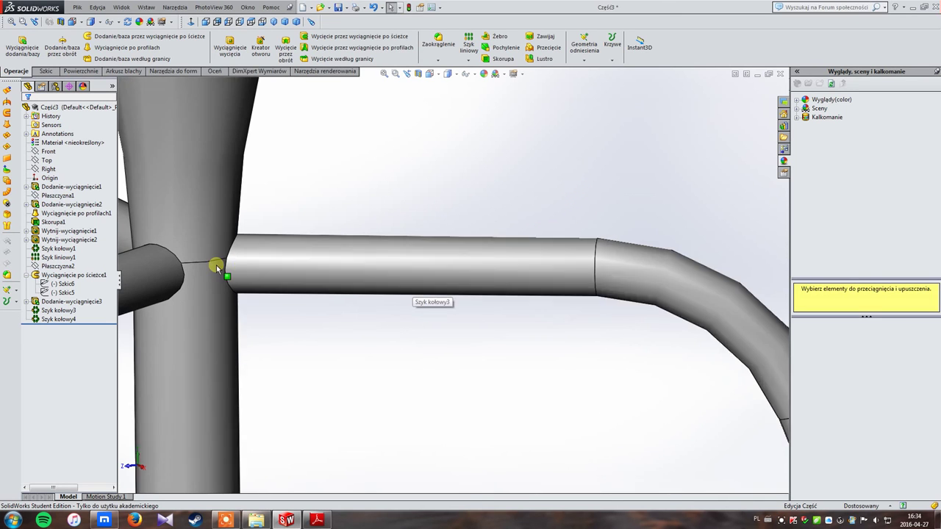
scroll(216, 265, "up", 2)
scroll(514, 287, "down", 3)
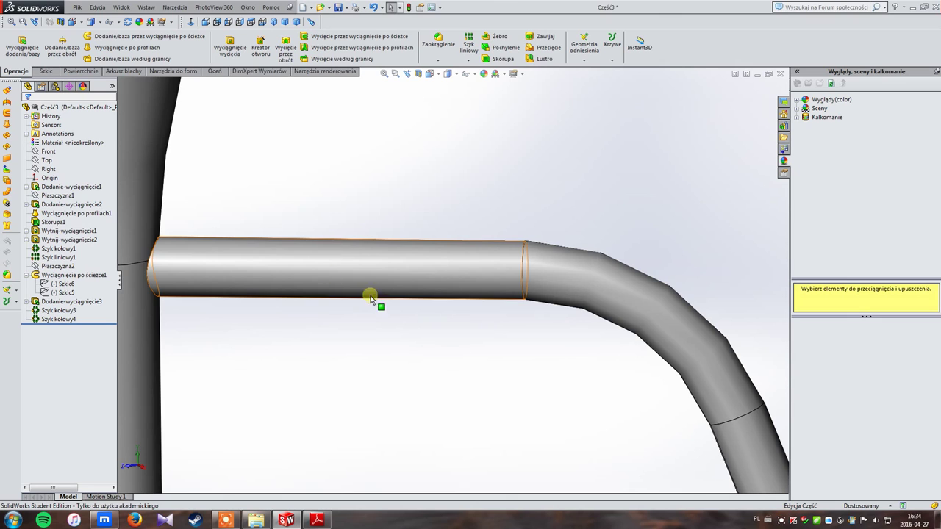
scroll(371, 297, "up", 3)
scroll(233, 292, "up", 3)
scroll(311, 312, "up", 1)
scroll(446, 366, "up", 2)
mouse_move(446, 366)
middle_mouse_down()
mouse_move(542, 412)
mouse_move(498, 330)
mouse_move(481, 346)
mouse_move(425, 353)
mouse_move(427, 250)
mouse_move(447, 253)
middle_mouse_up()
scroll(458, 311, "down", 2)
scroll(450, 310, "down", 2)
scroll(450, 310, "up", 2)
mouse_move(419, 363)
middle_mouse_down()
mouse_move(388, 381)
mouse_move(349, 364)
mouse_move(342, 397)
mouse_move(353, 372)
mouse_move(420, 378)
mouse_move(342, 357)
mouse_move(425, 353)
mouse_move(430, 365)
middle_mouse_up()
mouse_move(478, 261)
middle_mouse_down()
mouse_move(490, 289)
mouse_move(449, 269)
mouse_move(390, 294)
mouse_move(425, 324)
mouse_move(430, 383)
middle_mouse_up()
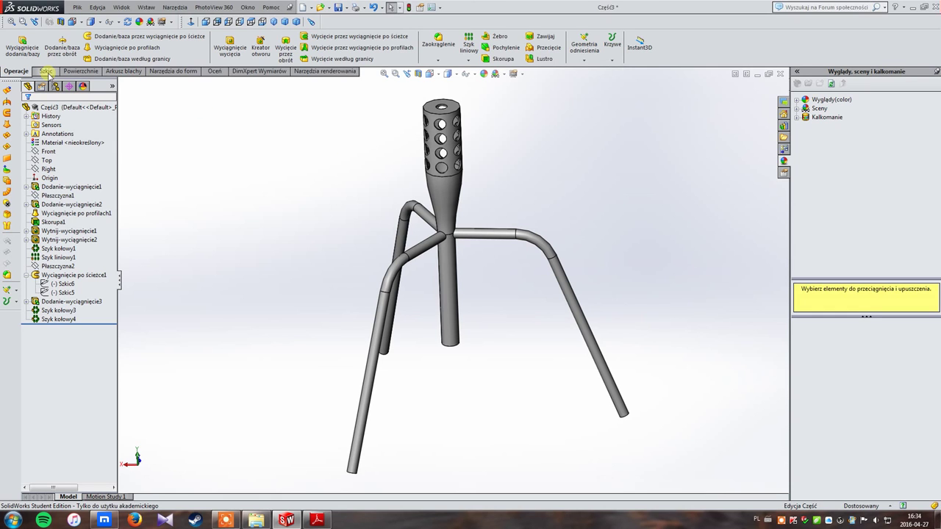
mouse_move(425, 163)
middle_mouse_down()
mouse_move(441, 154)
mouse_move(420, 168)
mouse_move(435, 155)
mouse_move(496, 193)
mouse_move(562, 199)
mouse_move(539, 213)
middle_mouse_up()
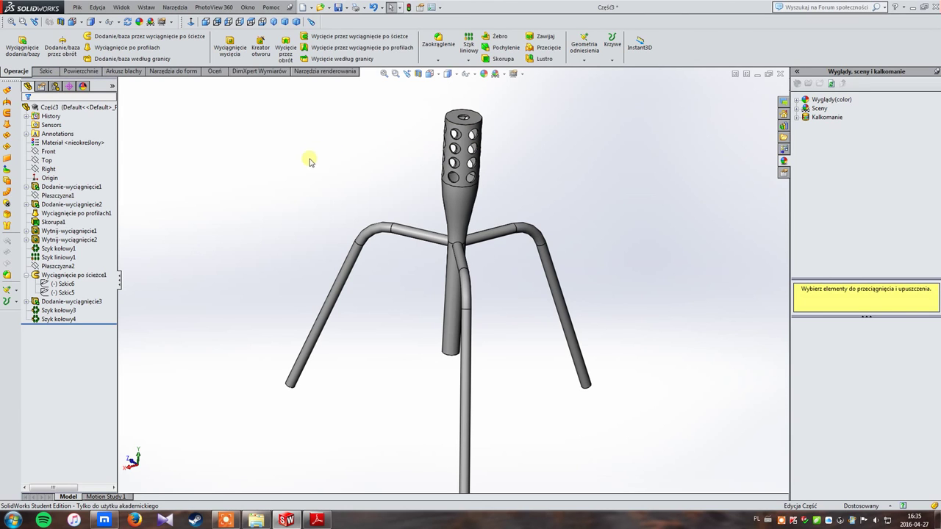
scroll(273, 164, "up", 1)
scroll(272, 164, "up", 1)
middle_click_drag(273, 164, 321, 180)
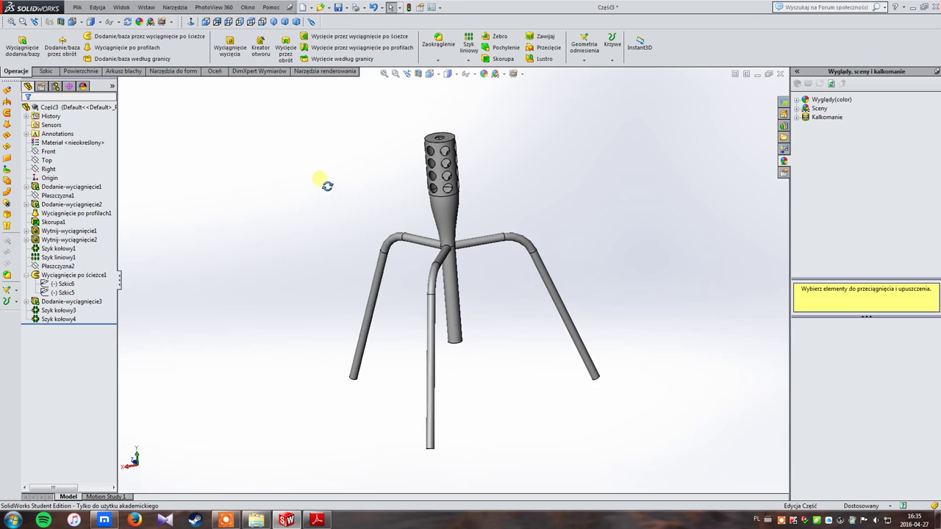